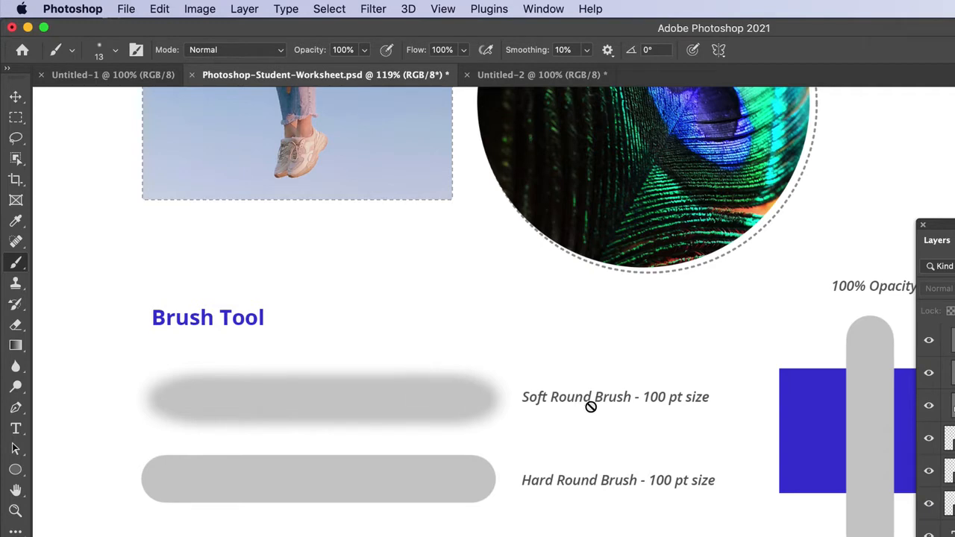
- Choose the Soft Round brush from the General Brushes and set its size to 100 px
left_click(116, 51)
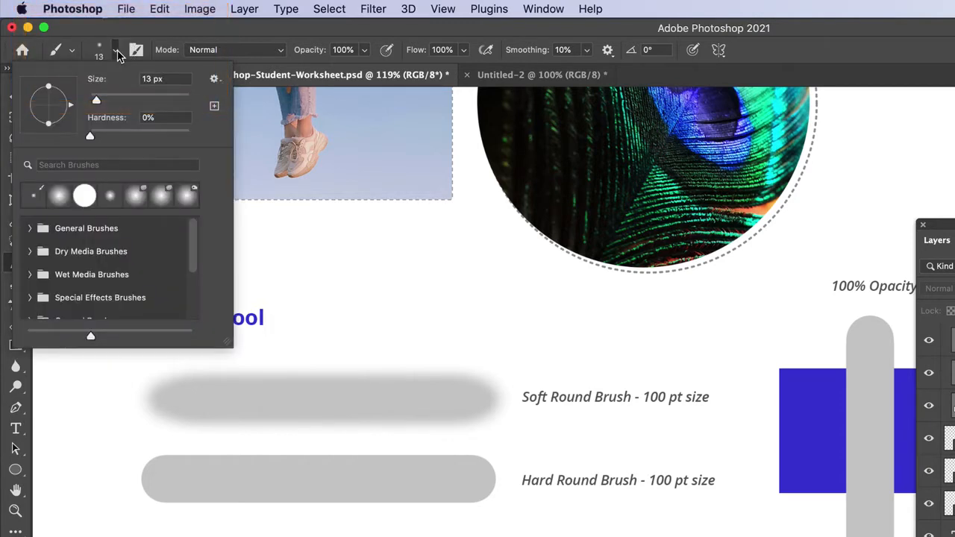
left_click(117, 51)
left_click(30, 228)
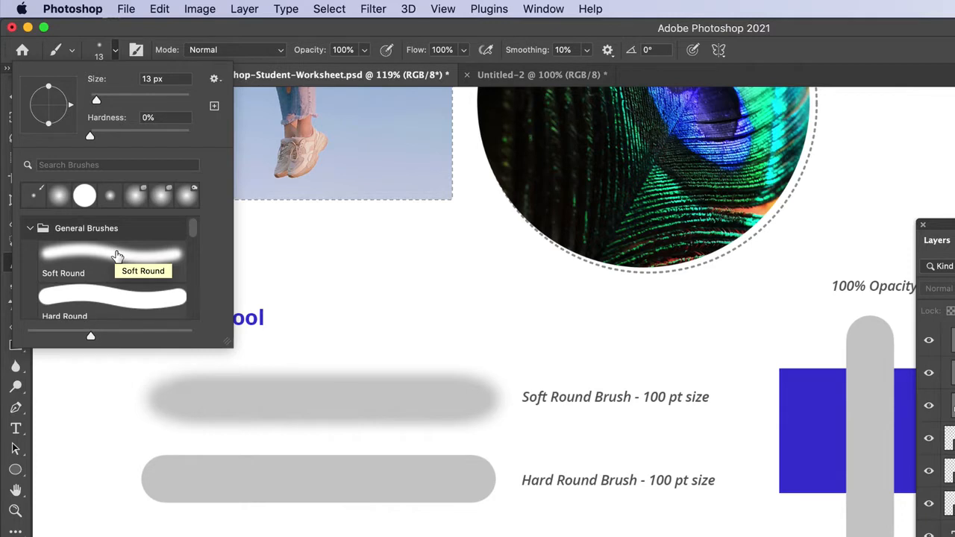
left_click(118, 256)
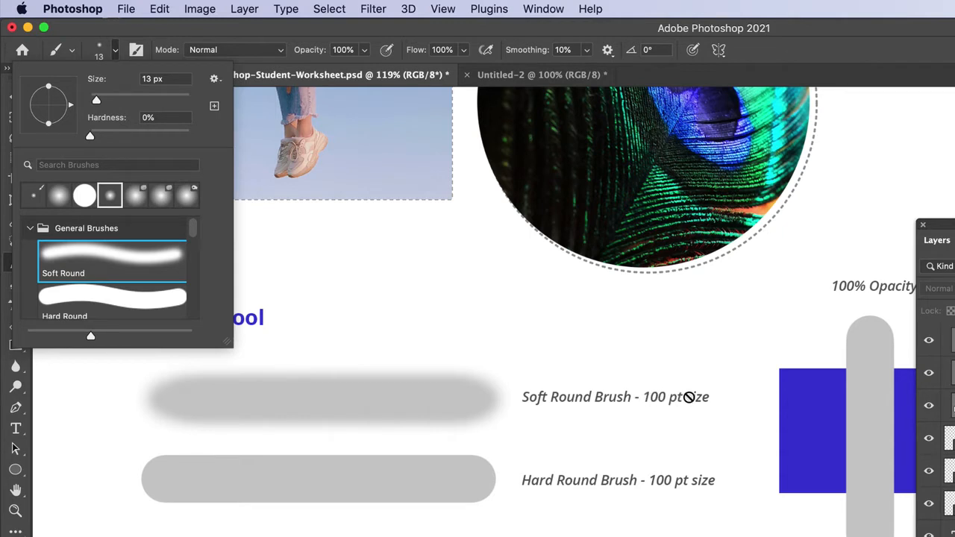
left_click(158, 77)
type("100")
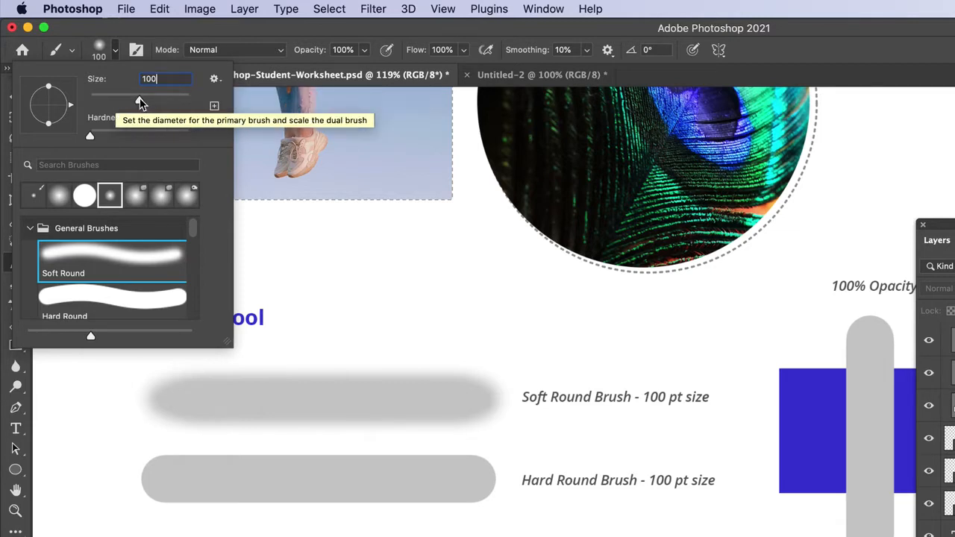
key("Return")
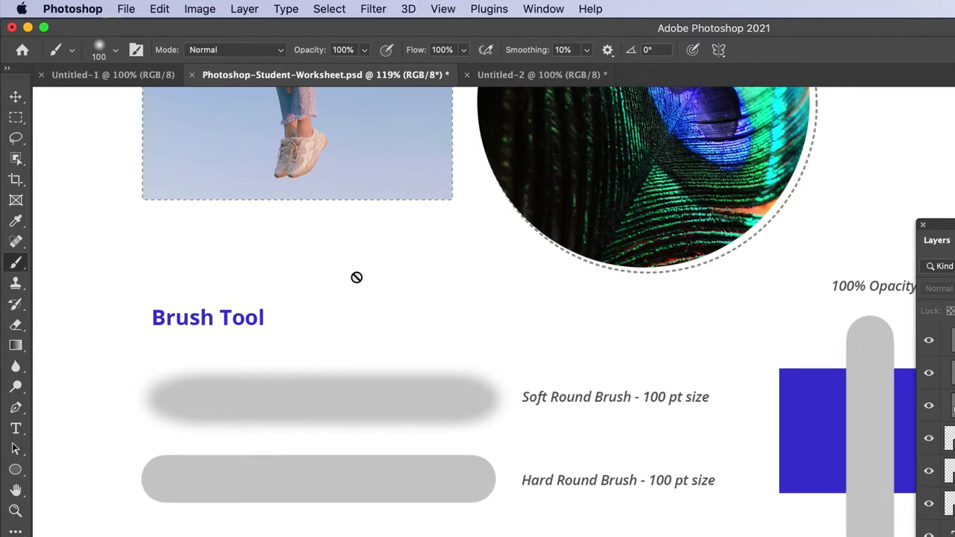
- Create a new layer and name it "Soft round brush"
left_click(306, 289)
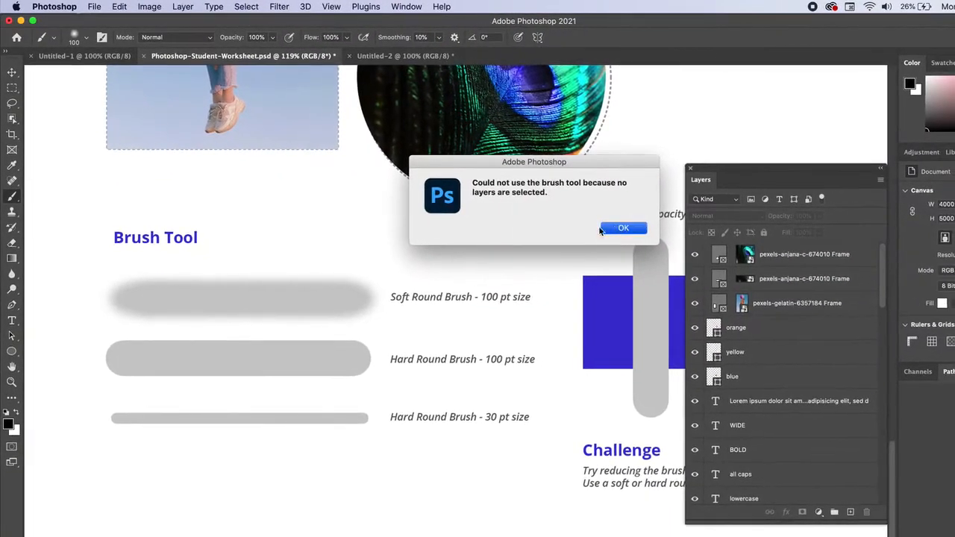
key("Return")
scroll(902, 434, "up", 1)
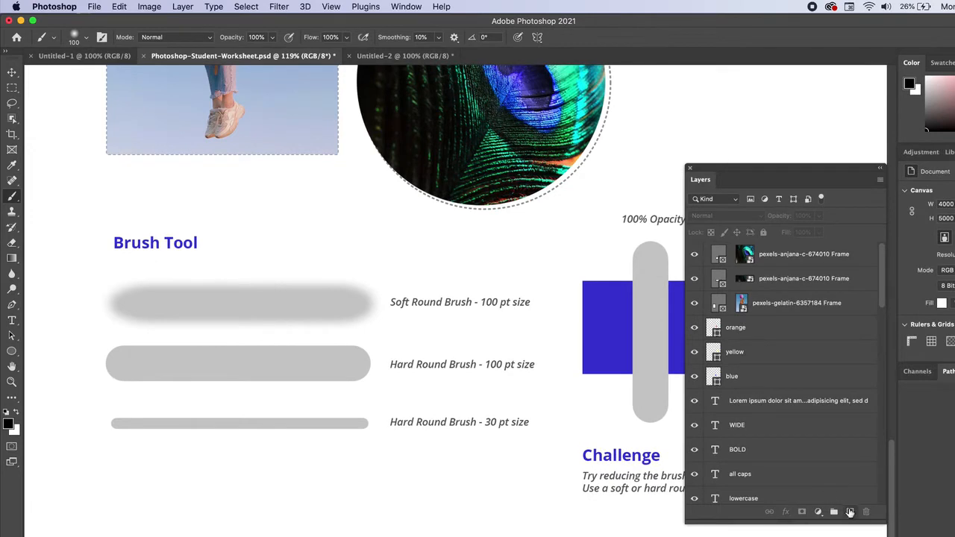
left_click(850, 513)
double_click(738, 254)
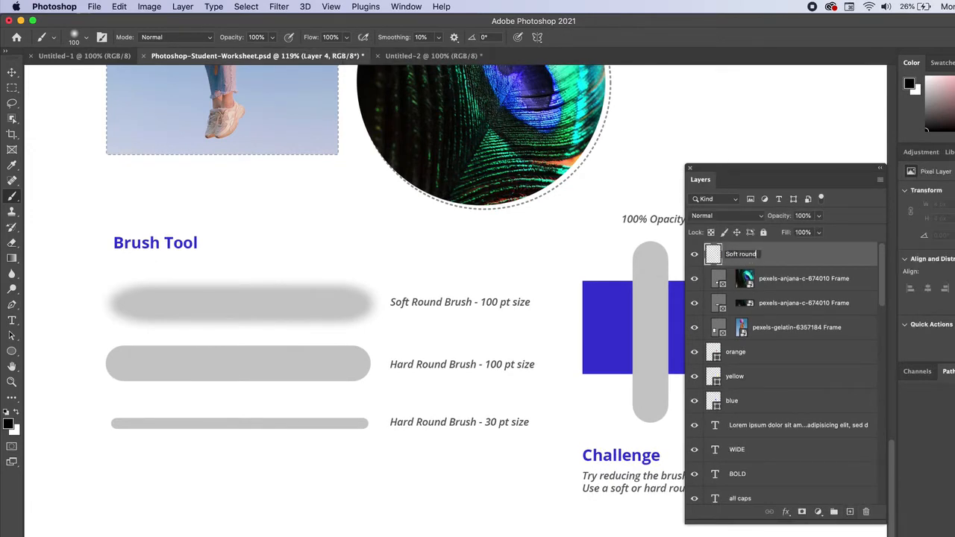
type("Soft round brush")
key("Return")
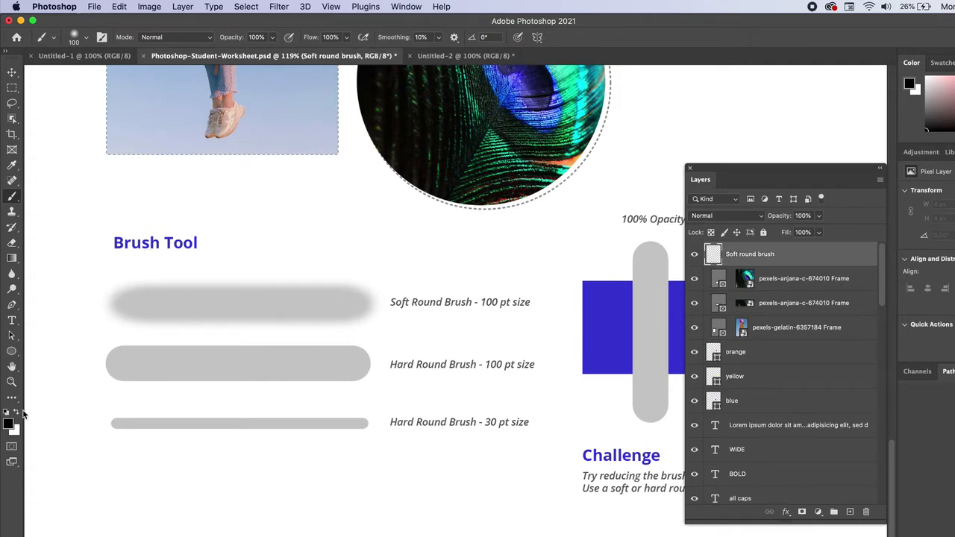
- Set the foreground color to the bright blue 2207f2
left_click(8, 425)
mouse_move(516, 192)
left_mouse_down()
mouse_move(481, 228)
mouse_move(488, 238)
mouse_move(649, 139)
left_mouse_up()
left_click(666, 183)
left_click(746, 127)
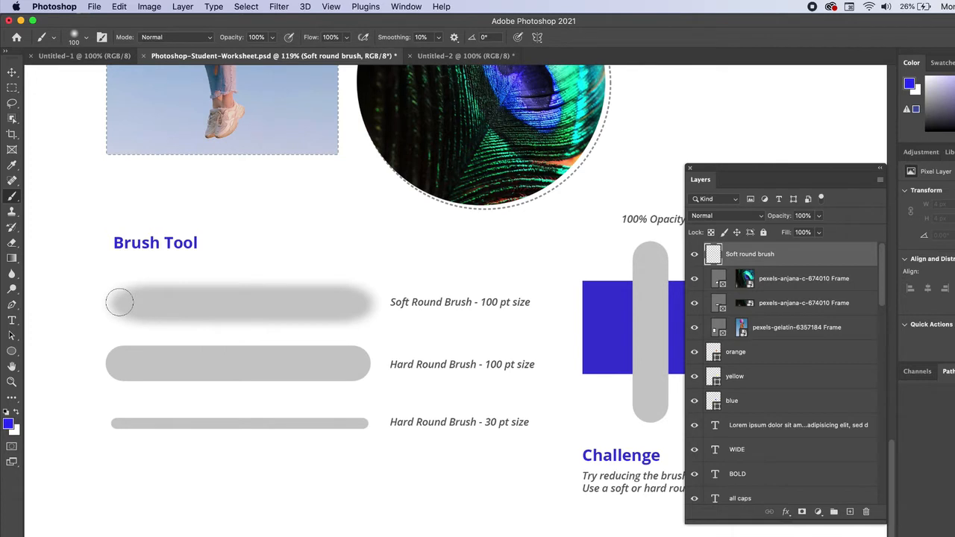
- Try freehand strokes over the Soft Round Brush bar and undo each one
left_click_drag(121, 302, 371, 300)
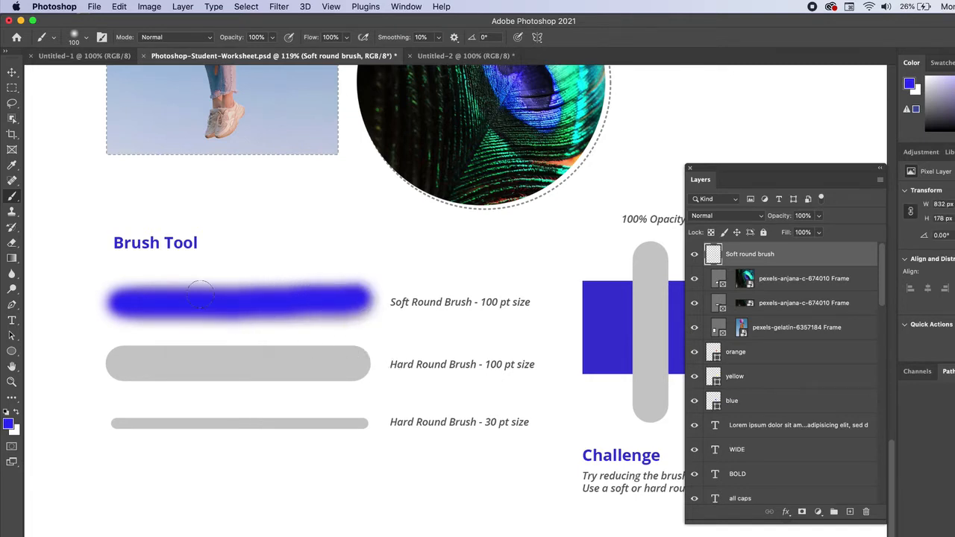
key("super+z")
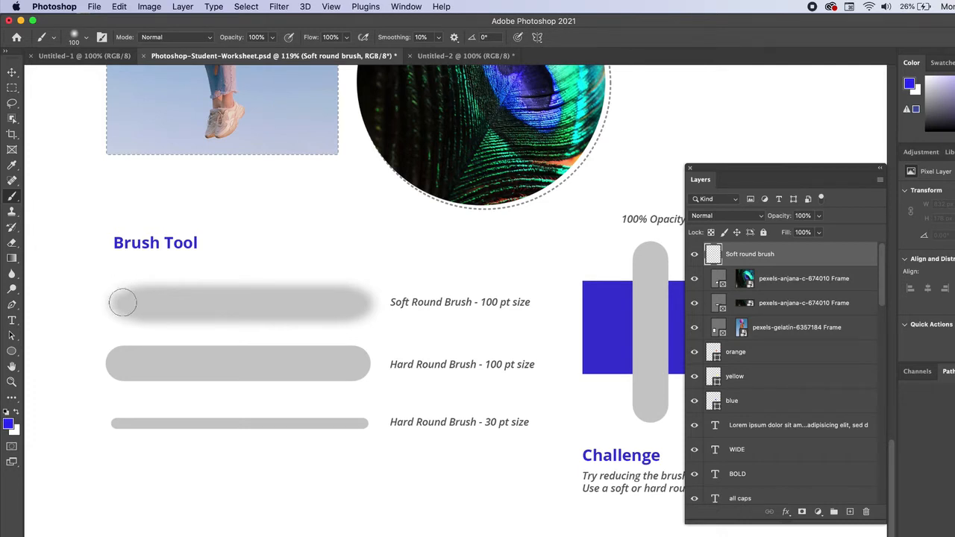
mouse_move(122, 302)
left_mouse_down()
mouse_move(176, 289)
mouse_move(205, 306)
mouse_move(246, 307)
mouse_move(273, 284)
mouse_move(258, 279)
mouse_move(249, 298)
mouse_move(264, 337)
mouse_move(309, 297)
mouse_move(385, 300)
mouse_move(340, 311)
mouse_move(145, 311)
mouse_move(267, 302)
mouse_move(241, 309)
left_mouse_up()
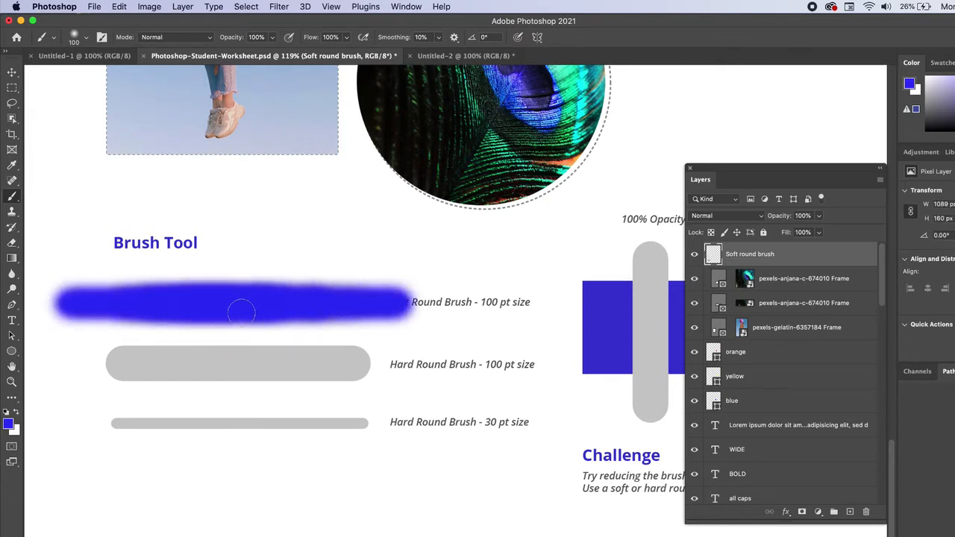
key("super+z")
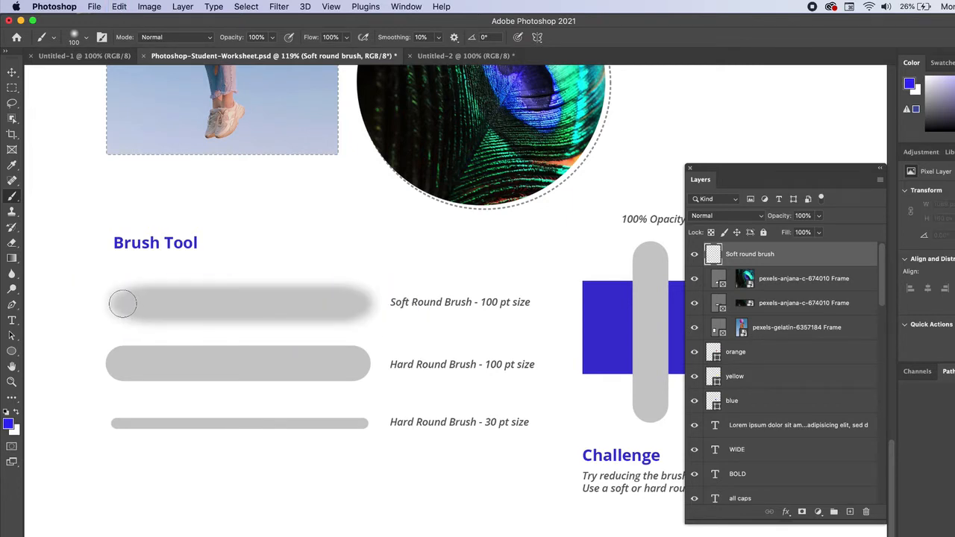
- Paint straight blue strokes over the whole Soft Round Brush - 100 pt bar
left_click_drag(122, 303, 356, 301)
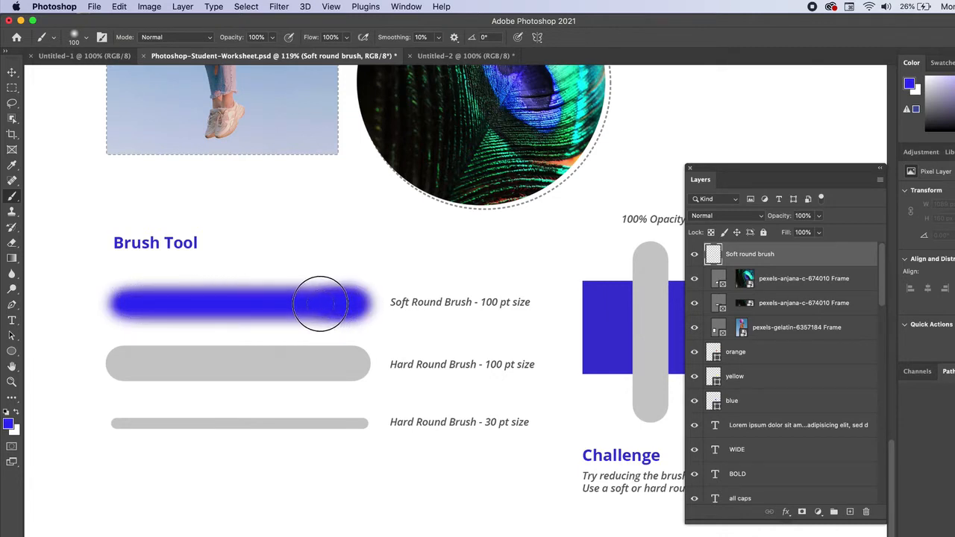
mouse_move(277, 301)
left_mouse_down()
mouse_move(145, 304)
mouse_move(352, 305)
mouse_move(123, 305)
mouse_move(345, 304)
left_mouse_up()
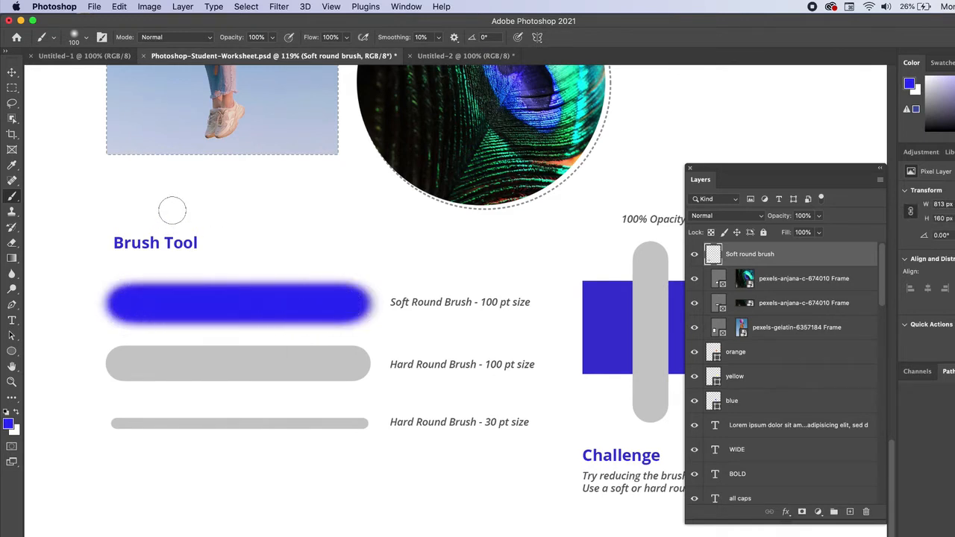
- Switch to the Hard Round brush at 100 px and paint over the Hard Round Brush - 100 pt bar
left_click(86, 39)
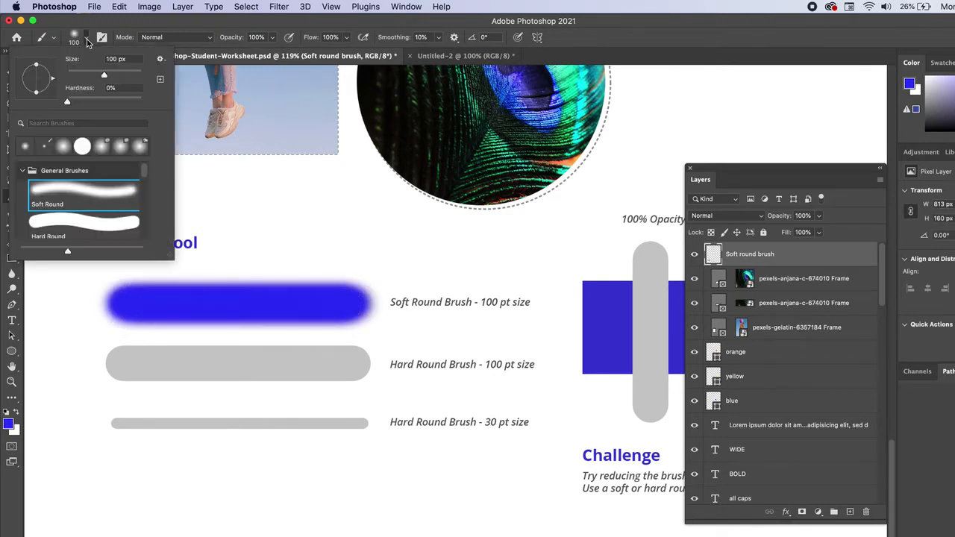
left_click(75, 224)
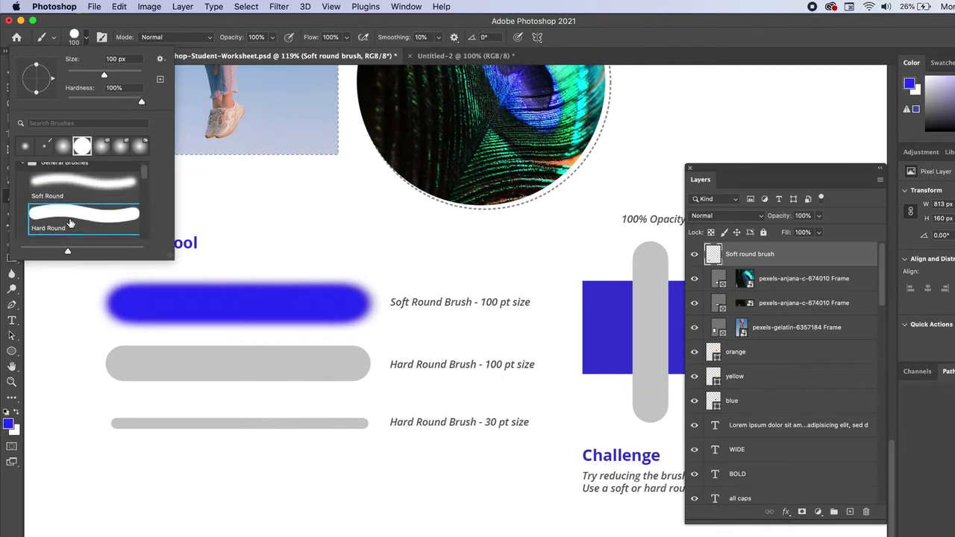
key("Return")
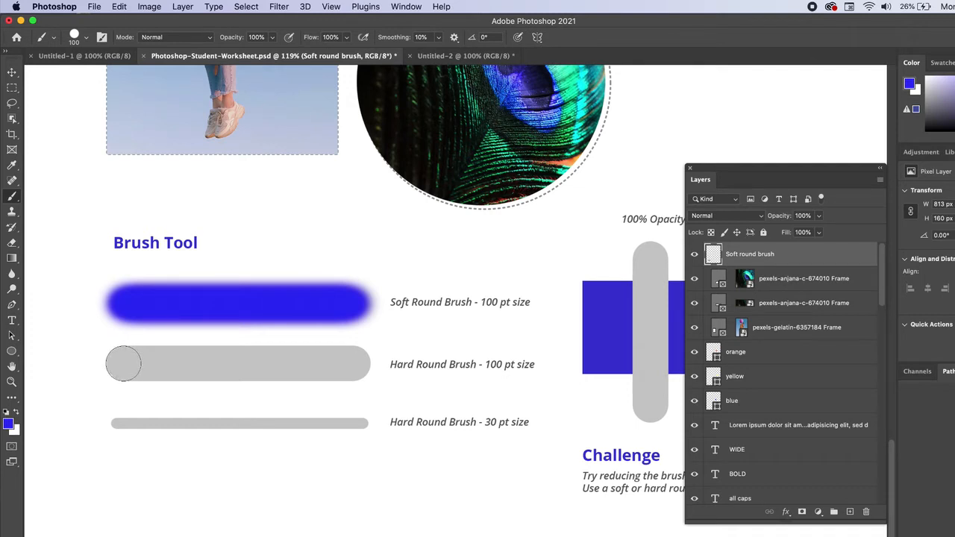
mouse_move(123, 363)
left_mouse_down()
mouse_move(274, 356)
mouse_move(355, 366)
left_mouse_up()
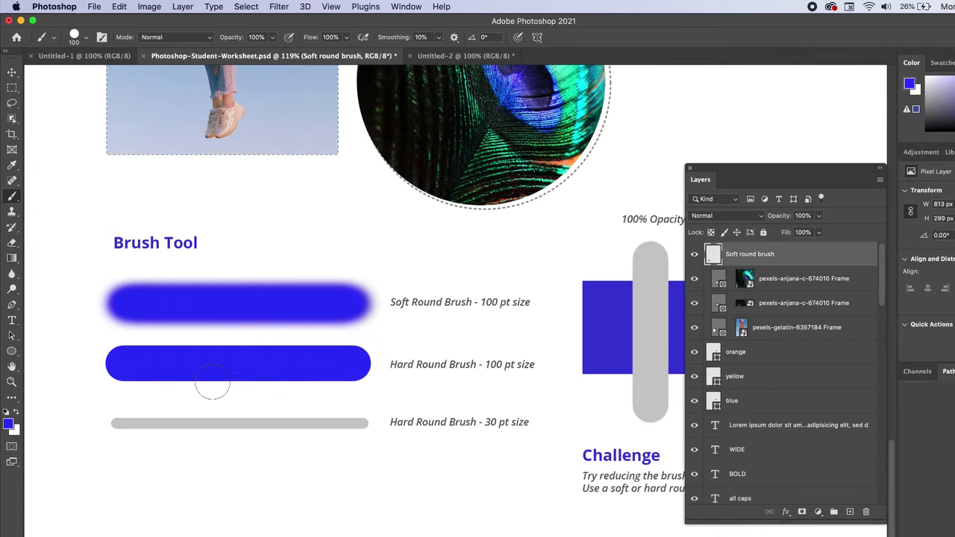
- Try hard round strokes below the painted 100 pt bar and undo them
left_click_drag(116, 401, 344, 396)
key("super+z")
left_click_drag(125, 474, 498, 477)
key("super+z")
- Set the brush size to 30 px and paint over the Hard Round Brush - 30 pt bar
left_click(88, 40)
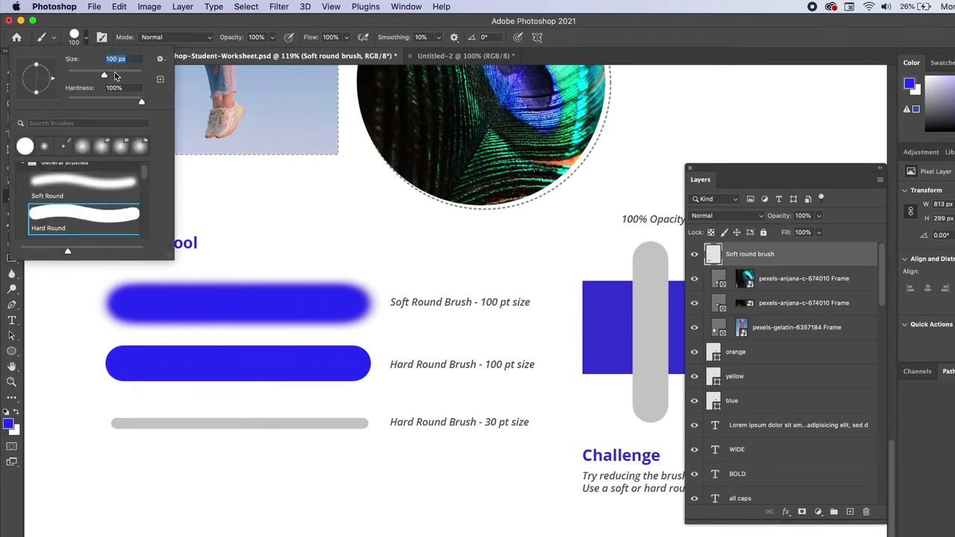
left_click_drag(114, 75, 99, 76)
type("30")
key("Return")
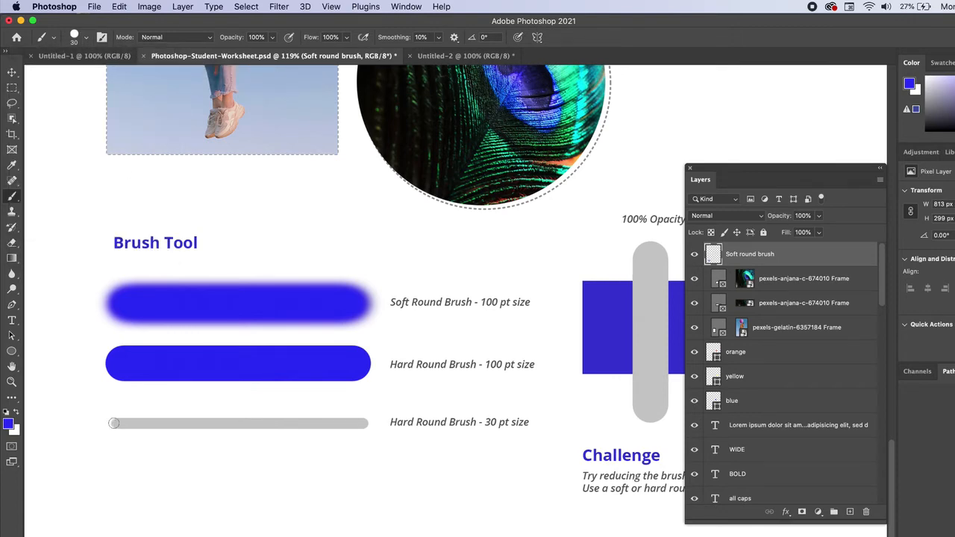
scroll(116, 423, "up", 4)
scroll(120, 416, "left", 3)
scroll(119, 417, "down", 2)
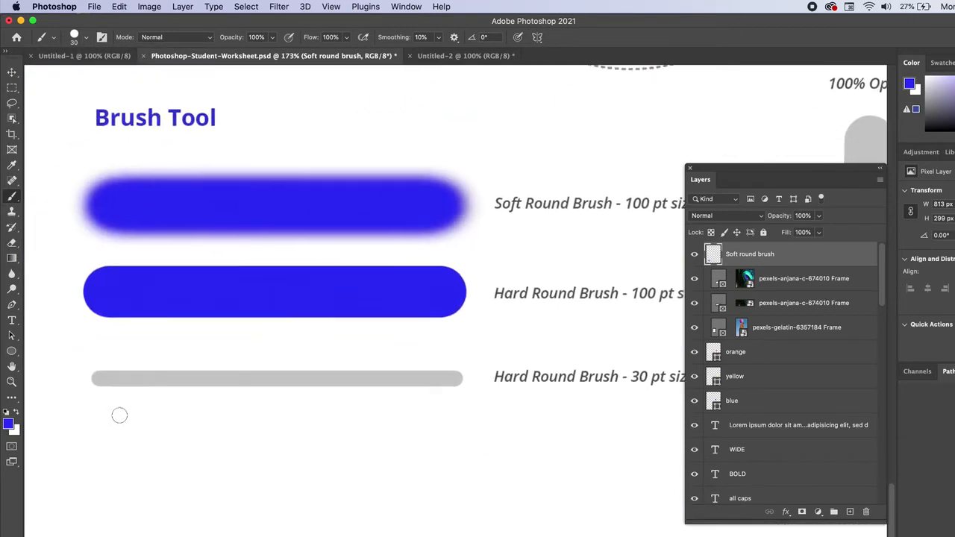
left_click(99, 378)
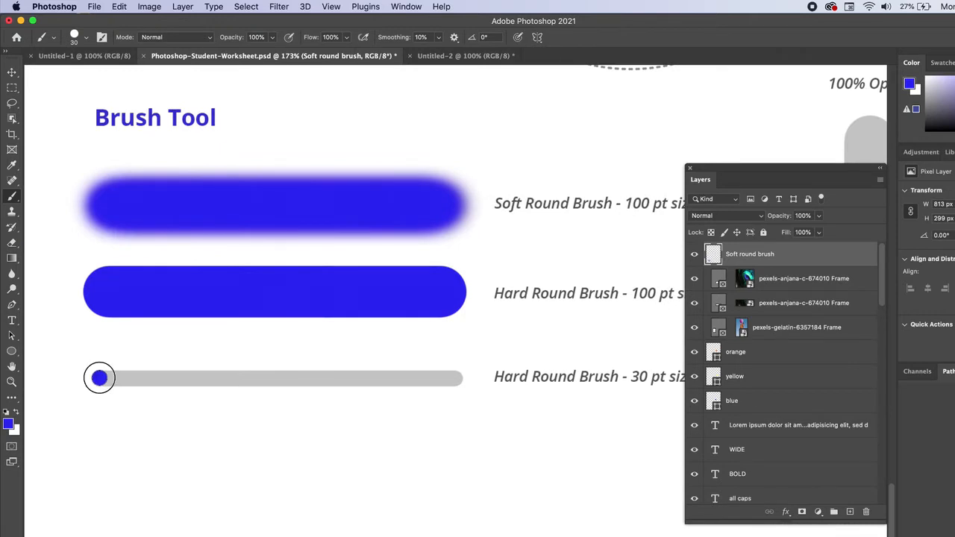
left_click_drag(99, 378, 455, 381)
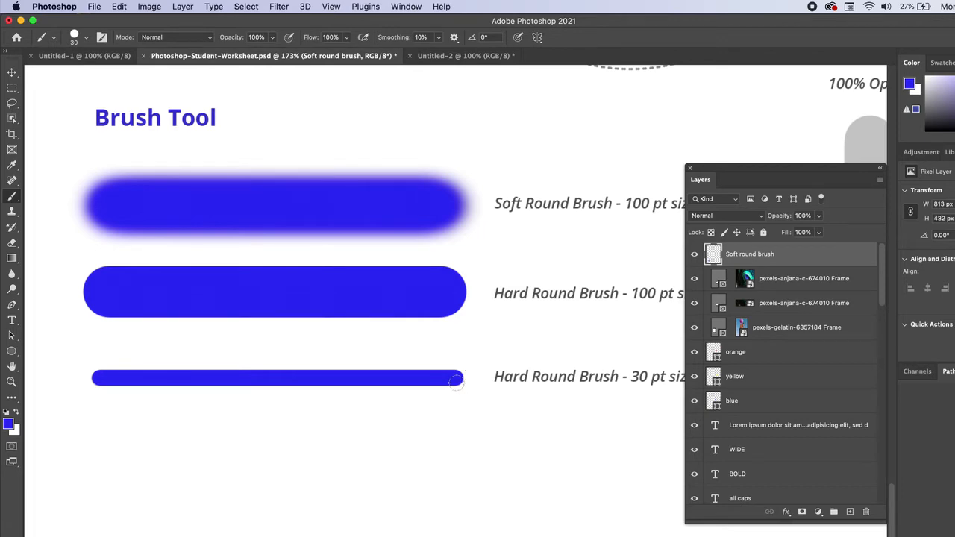
- Move the Layers panel off the worksheet to uncover the brush opacity exercise
scroll(358, 306, "down", 3)
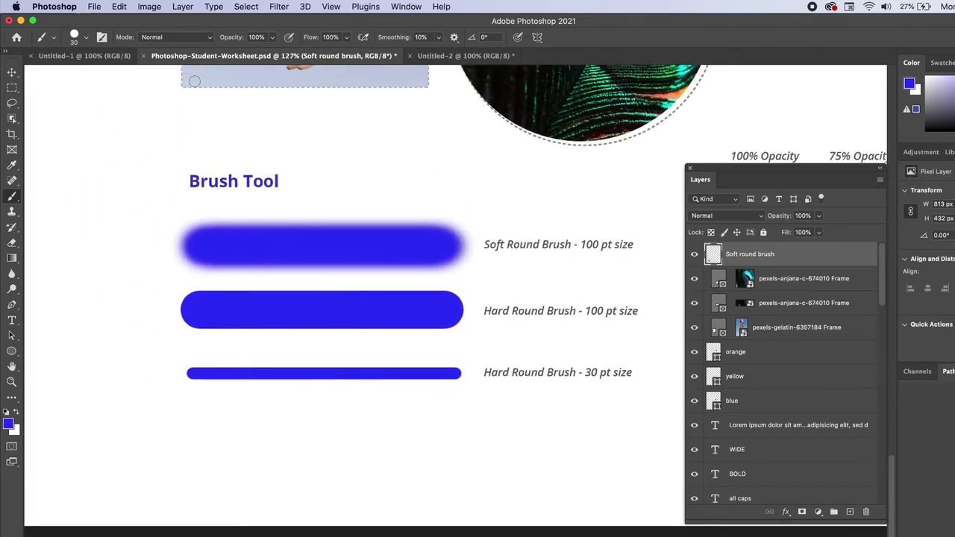
scroll(299, 289, "down", 4)
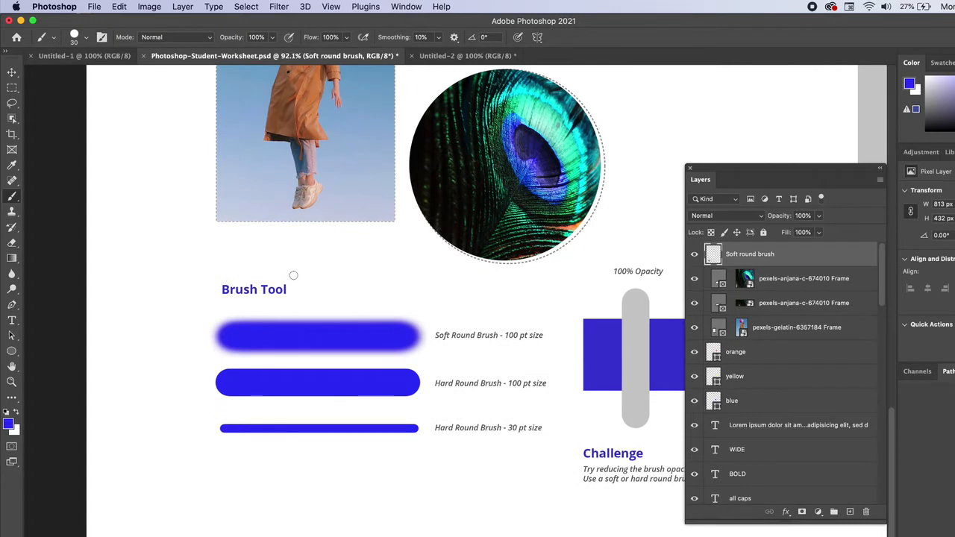
scroll(292, 278, "right", 2)
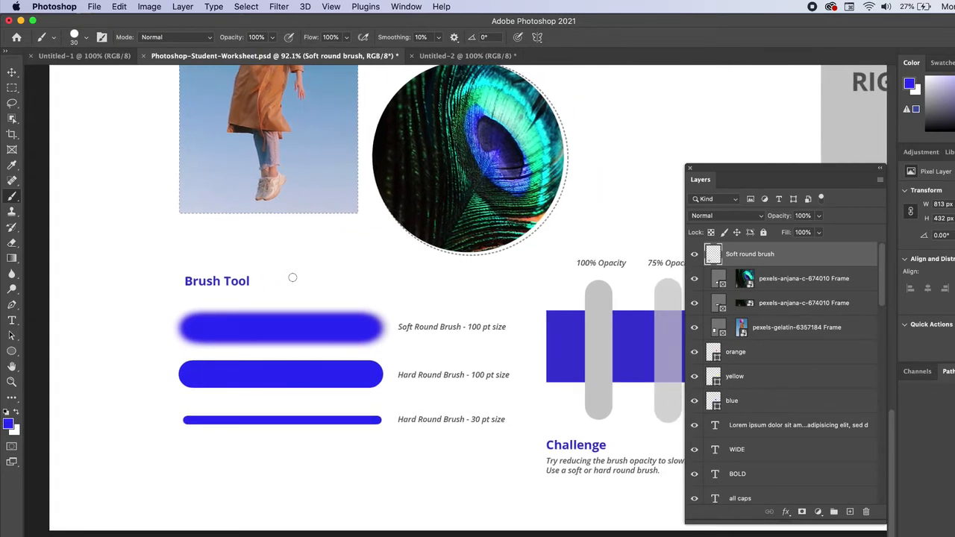
scroll(302, 276, "right", 10)
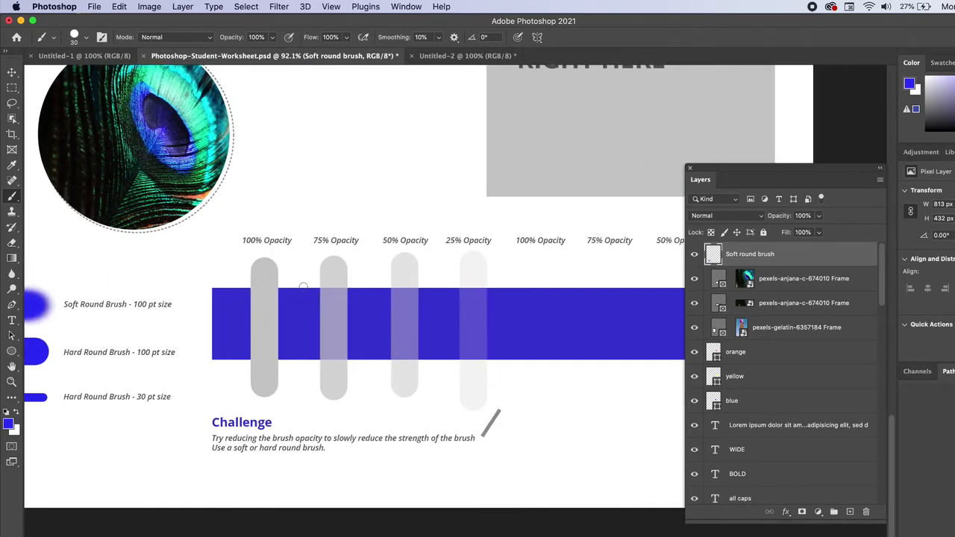
scroll(253, 338, "up", 3)
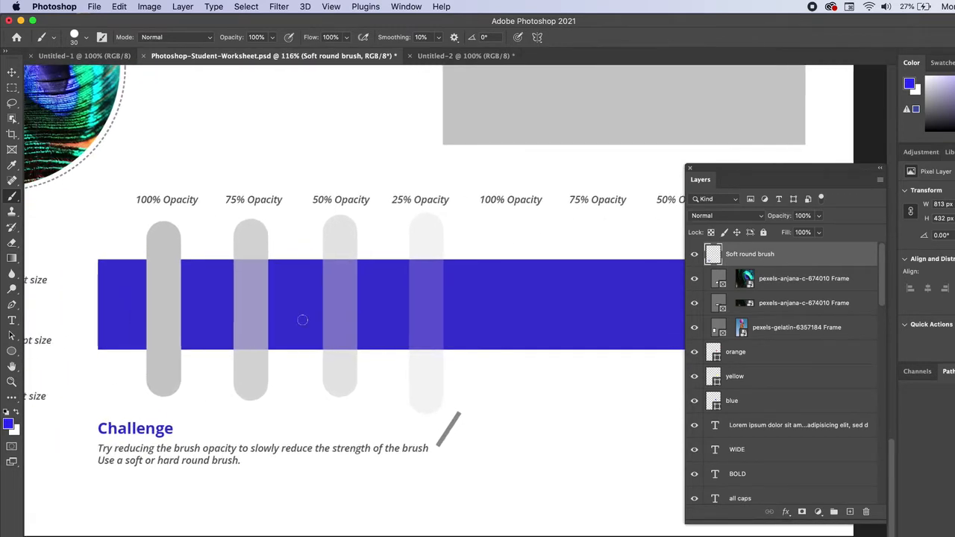
left_click_drag(715, 167, 866, 218)
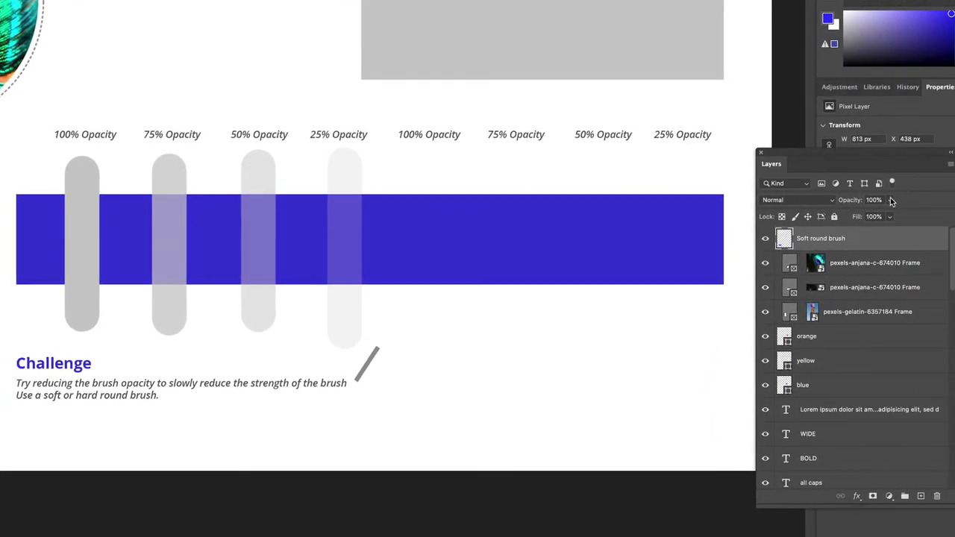
left_click(890, 216)
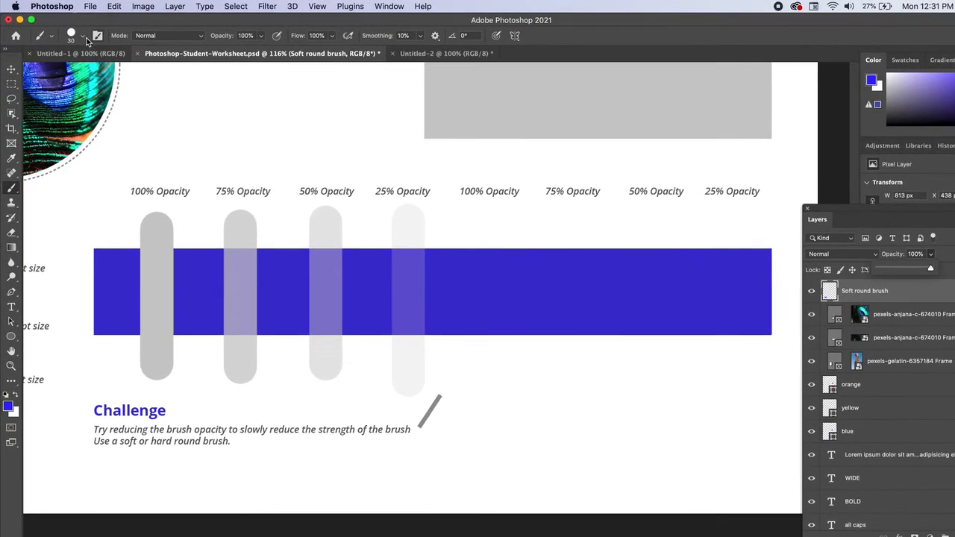
- Set the brush size to 100 px and try a vertical stroke across the blue band under the second 100% Opacity label
left_click(83, 37)
double_click(110, 57)
type("100")
key("Return")
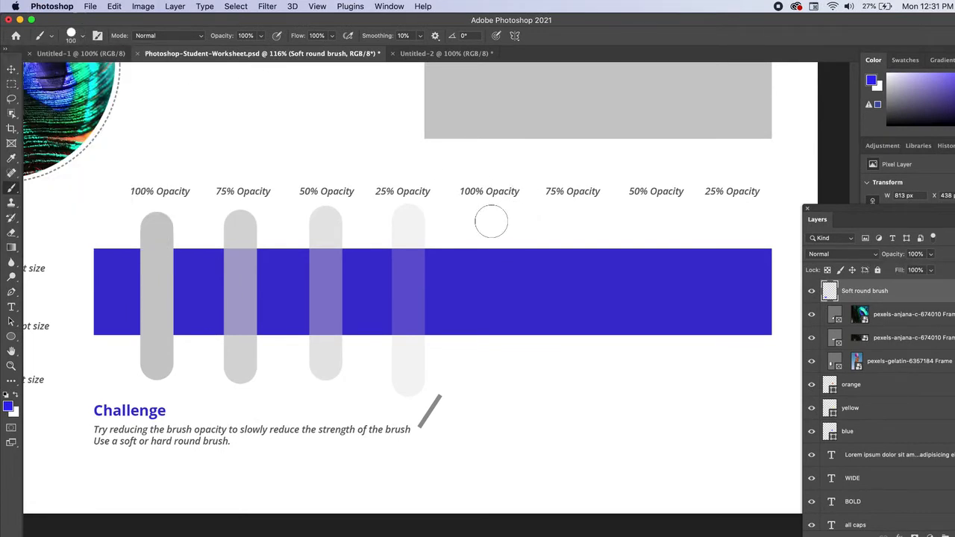
left_click_drag(491, 221, 494, 382)
key("super+z")
- Set the foreground colour to orange and paint a vertical stroke across the blue band under the second 100% Opacity label
left_click(9, 407)
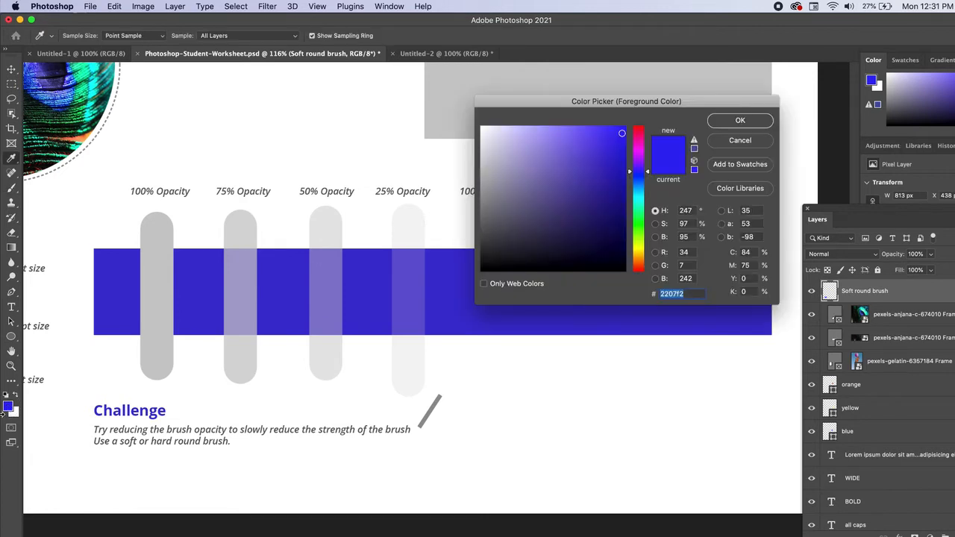
left_click_drag(641, 149, 642, 137)
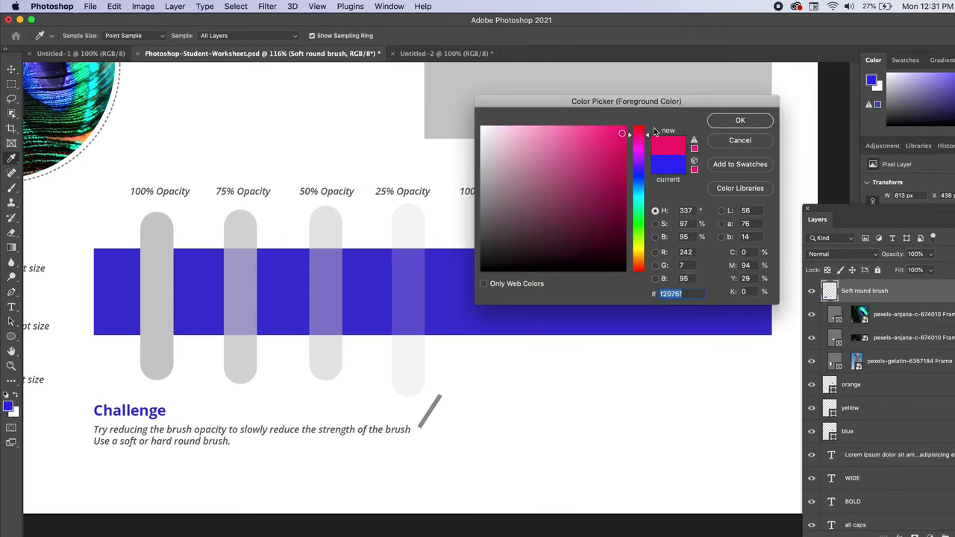
left_click_drag(638, 258, 640, 264)
left_click(734, 122)
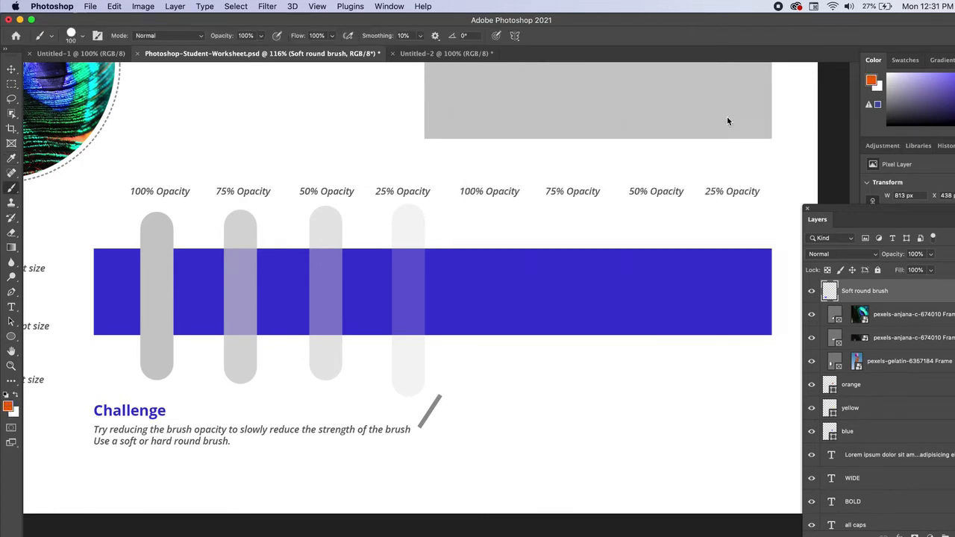
left_click(483, 222)
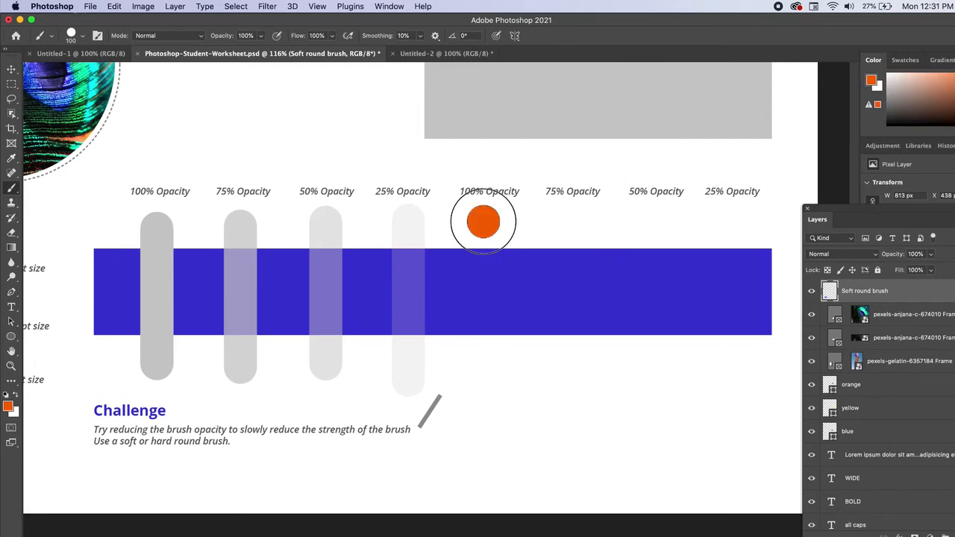
left_click_drag(483, 222, 482, 368)
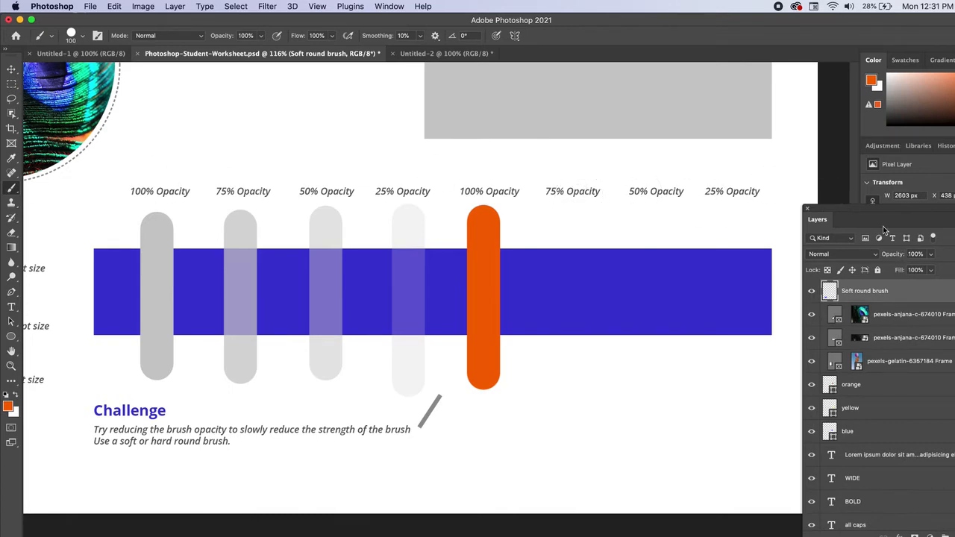
- Try an orange stroke under the second 75% Opacity label on the Soft round brush layer with that layer's opacity at 76%, and undo both
mouse_move(571, 222)
left_mouse_down()
mouse_move(575, 345)
mouse_move(544, 357)
left_mouse_up()
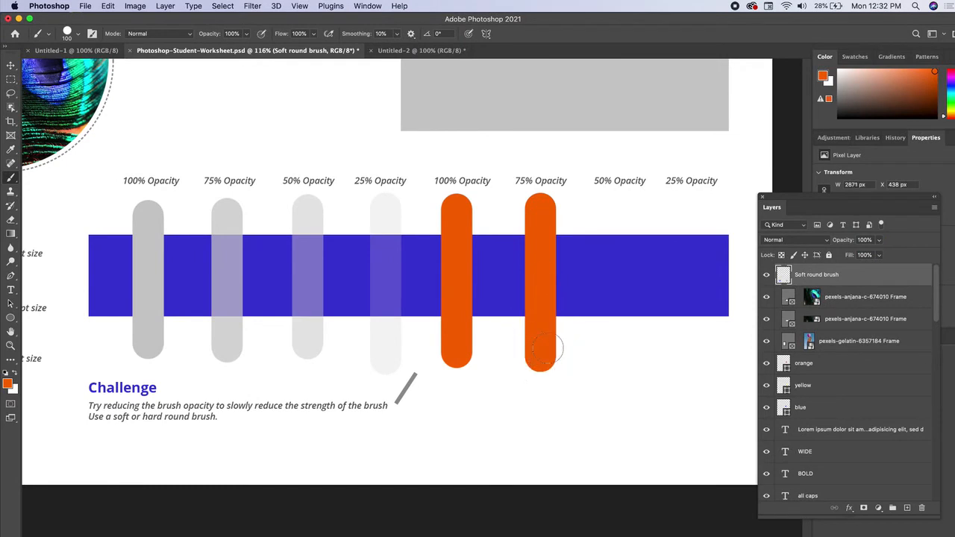
left_click(767, 276)
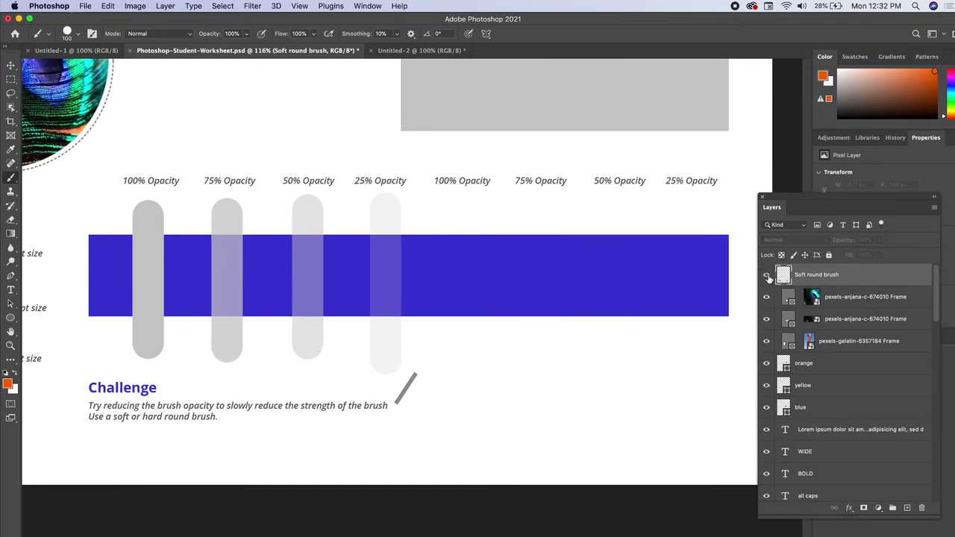
left_click(767, 276)
left_click(880, 240)
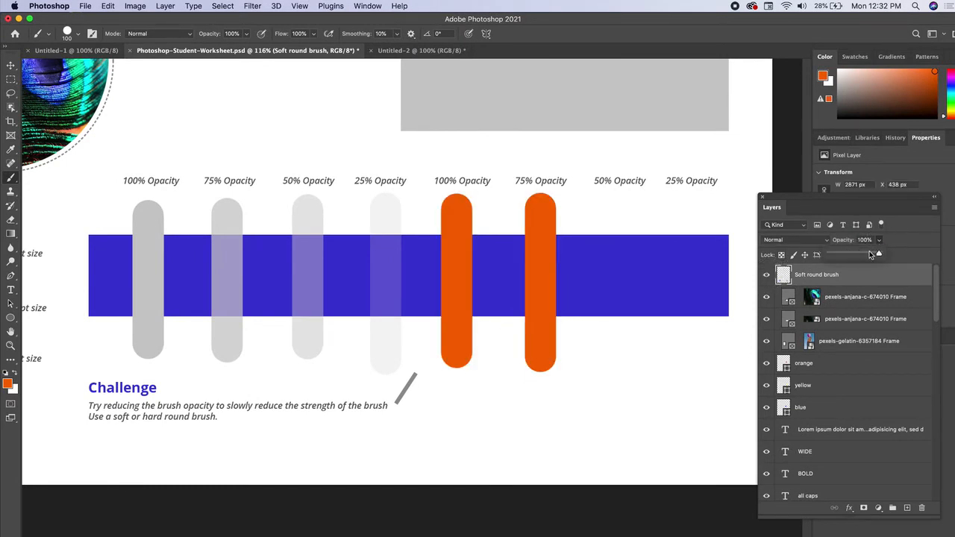
left_click_drag(873, 256, 868, 256)
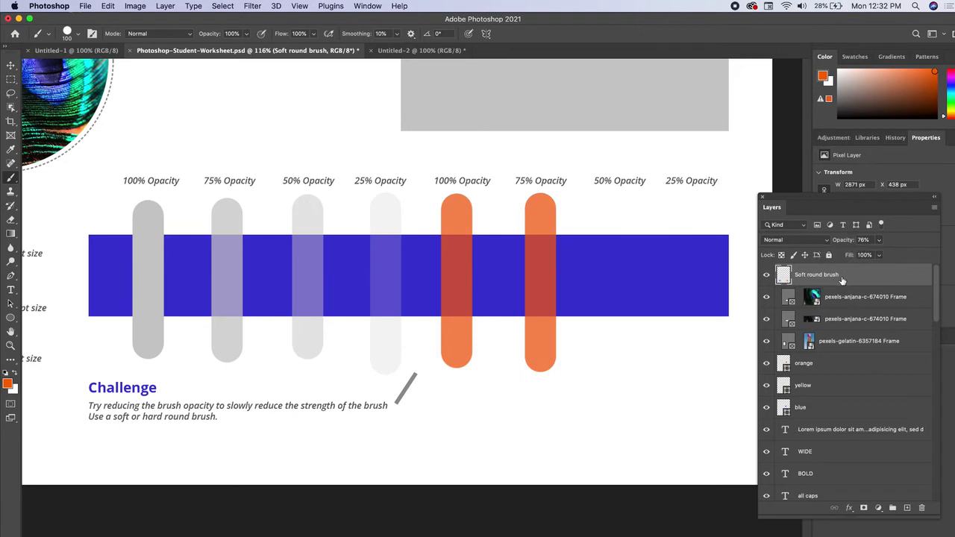
key("super+z")
key("super+z")
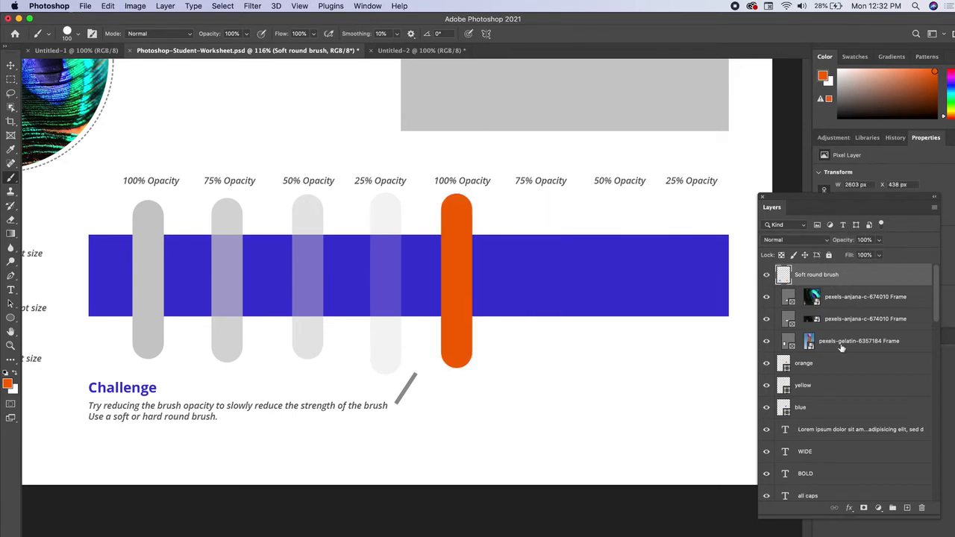
- On a new layer, paint an orange vertical stroke under the second 75% Opacity label and set the layer's opacity to 75%
left_click(907, 508)
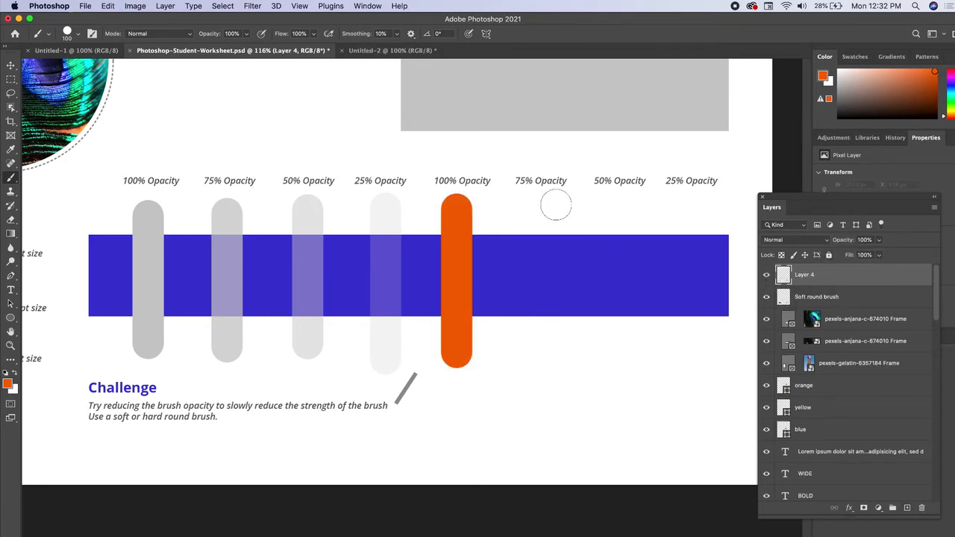
left_click_drag(540, 207, 540, 356)
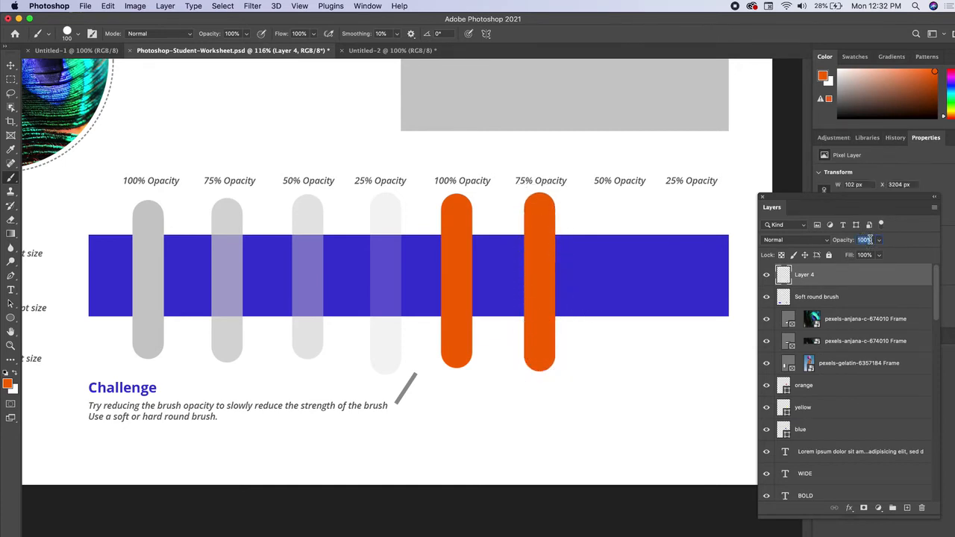
type("75")
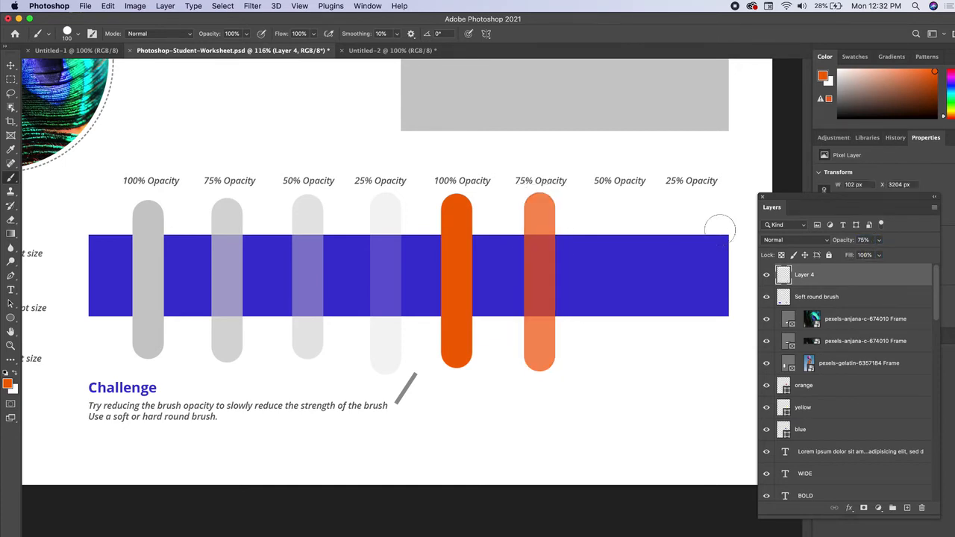
- On a new layer, paint an orange vertical stroke under the second 50% Opacity label and set the layer's opacity to 50%
left_click(907, 508)
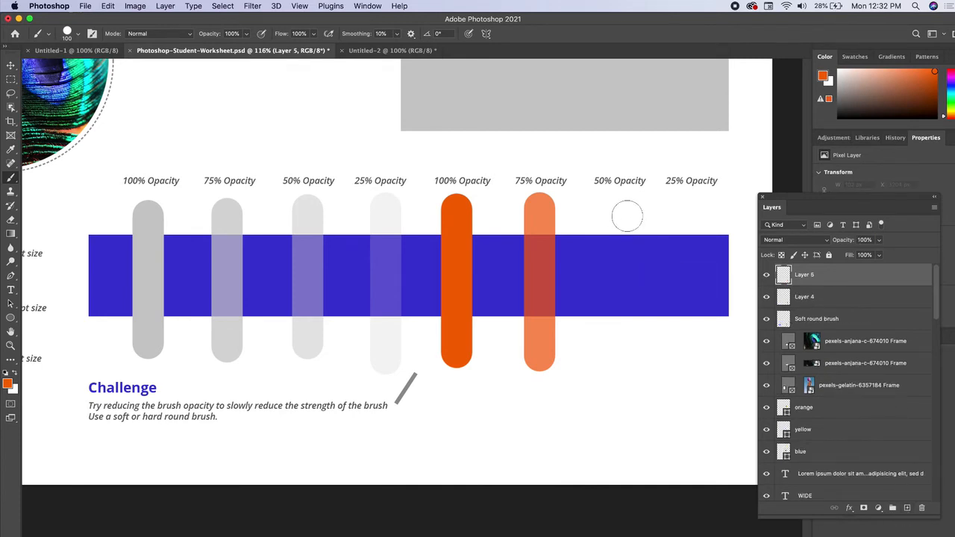
left_click_drag(618, 208, 613, 356)
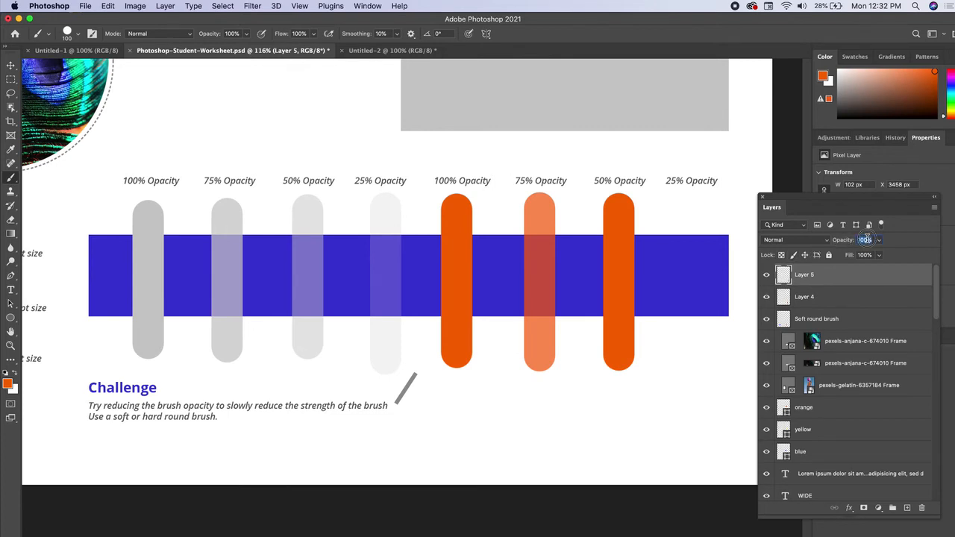
type("50")
key("Return")
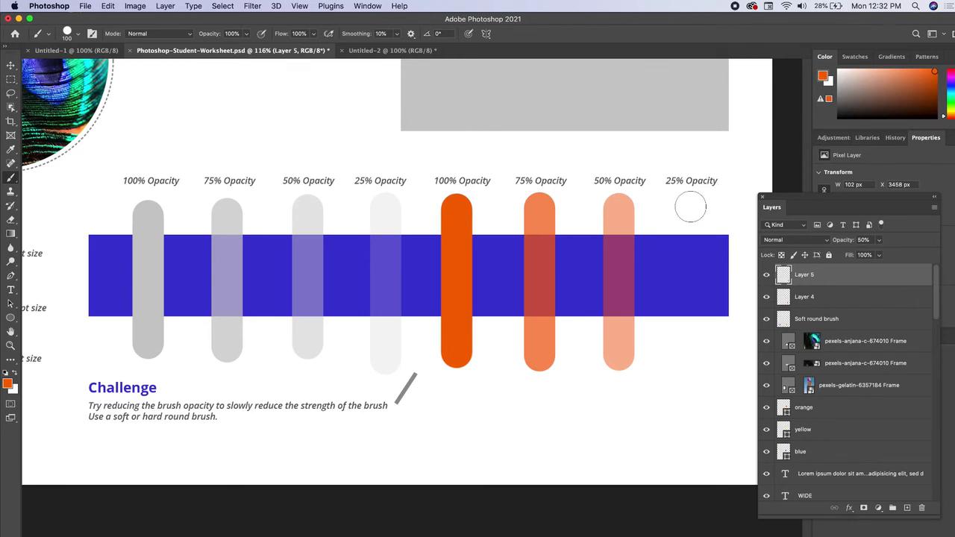
- On a new layer, paint an orange vertical stroke under the second 25% Opacity label, set the layer's opacity to 25% and deselect it
left_click(908, 507)
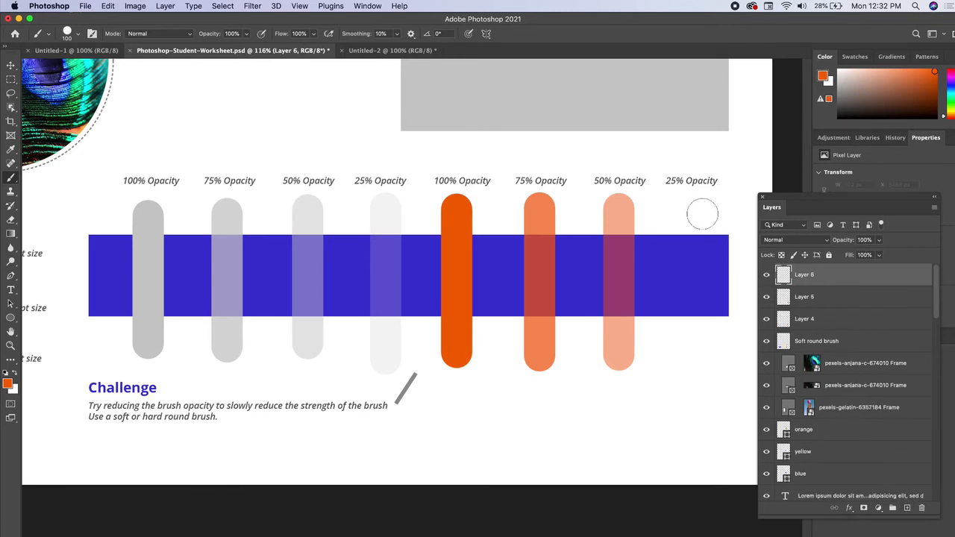
left_click_drag(691, 210, 693, 370)
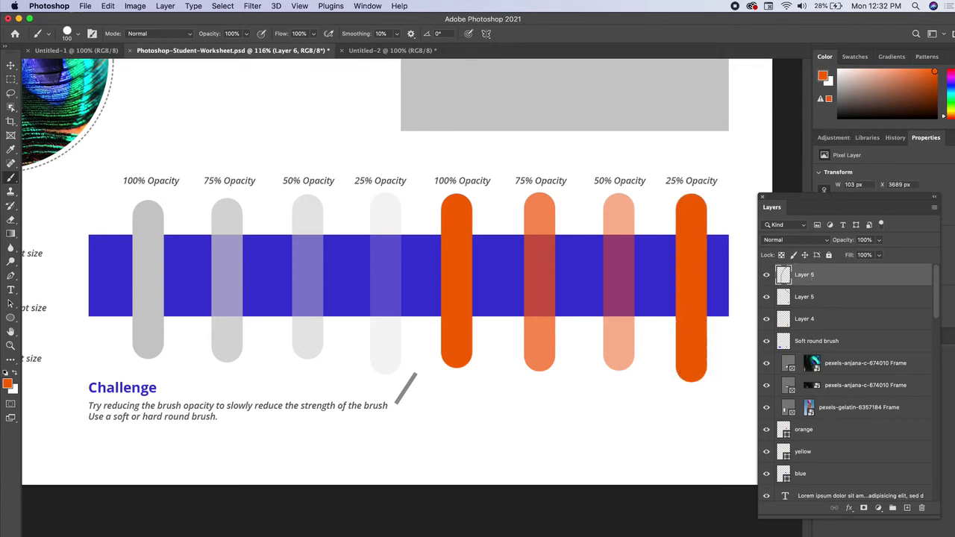
type("25")
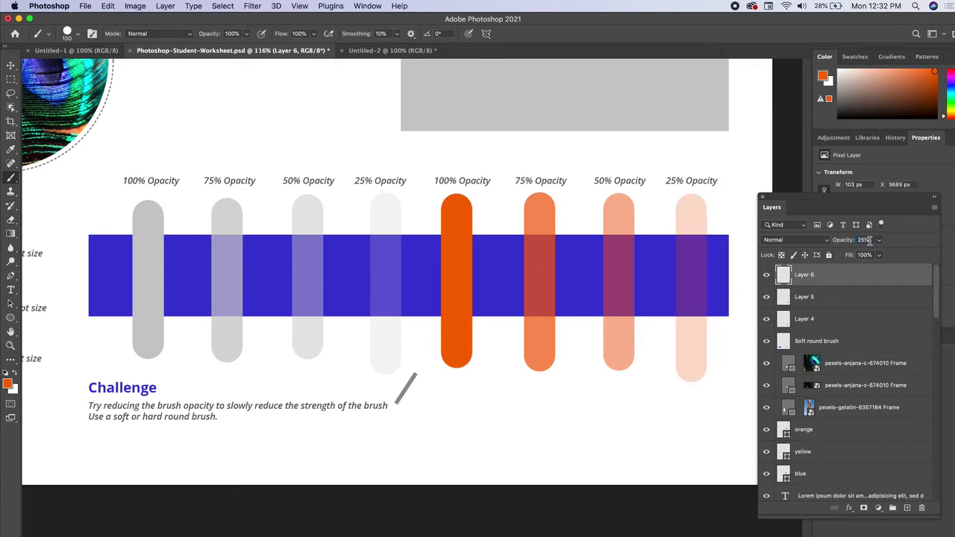
left_click(10, 65)
left_click(361, 145)
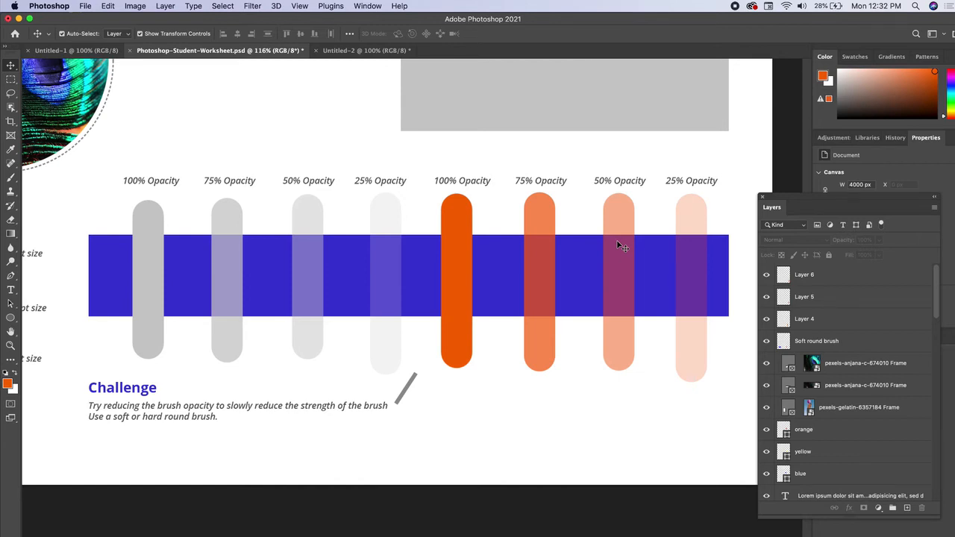
scroll(445, 317, "down", 6)
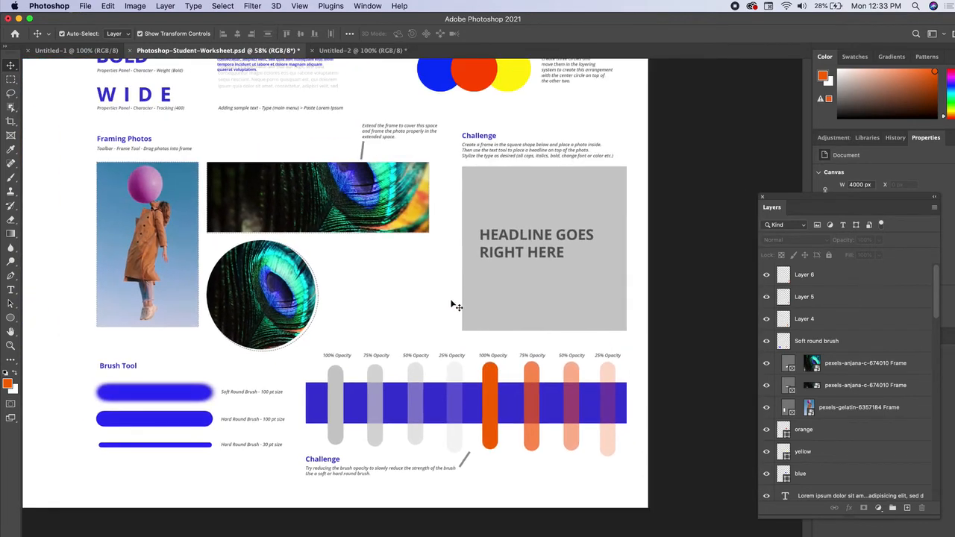
scroll(455, 305, "down", 1)
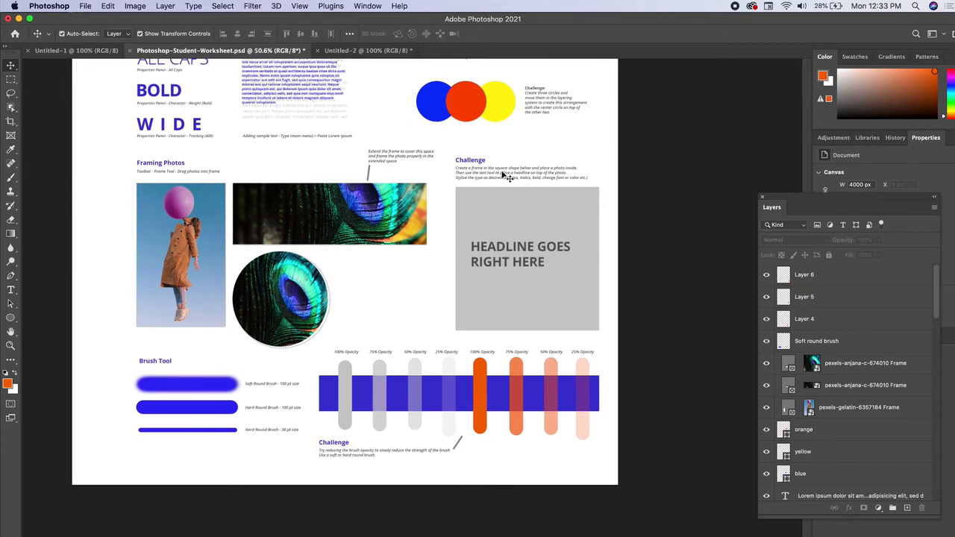
scroll(484, 173, "down", 2)
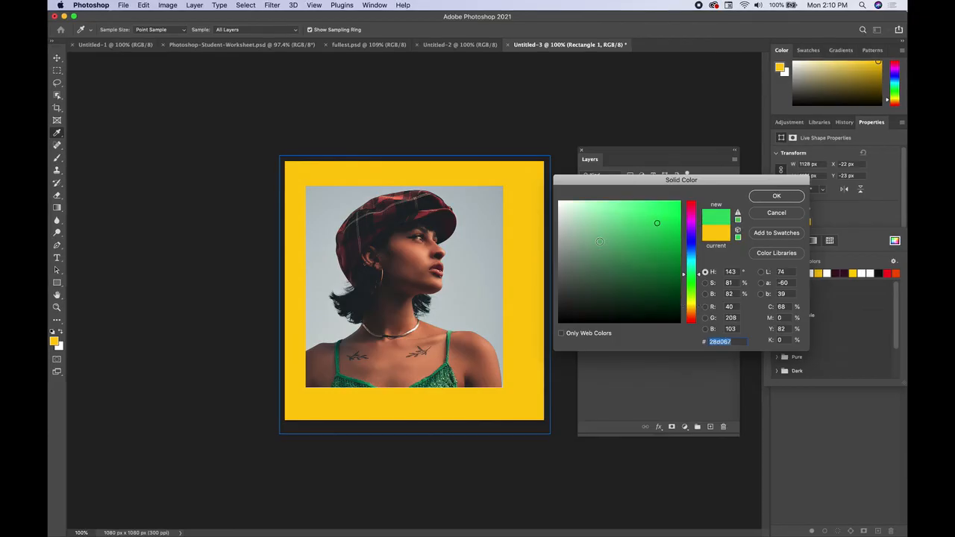
- Sample the brown skin tone from the portrait as the fill colour of Rectangle 1
left_click(477, 251)
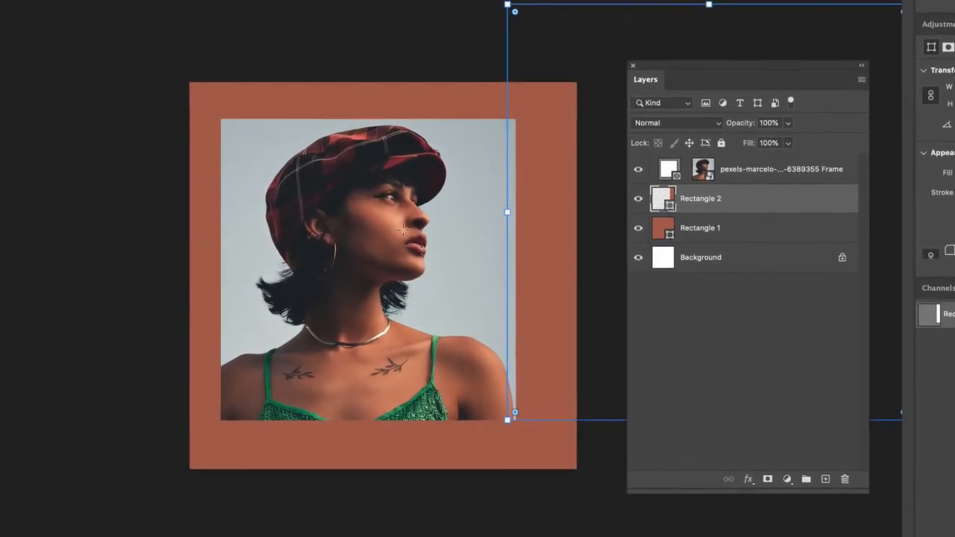
left_click(660, 226)
key("ctrl+v")
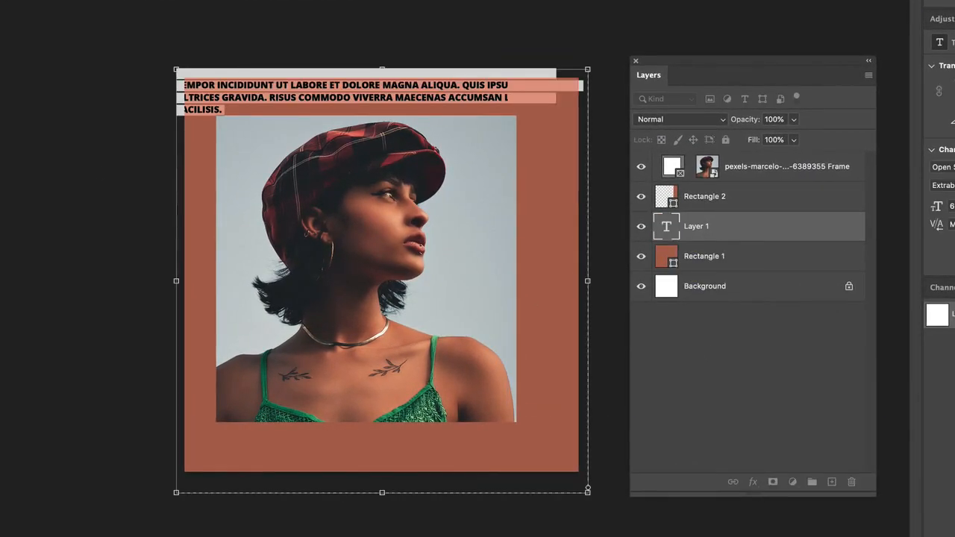
key("Escape")
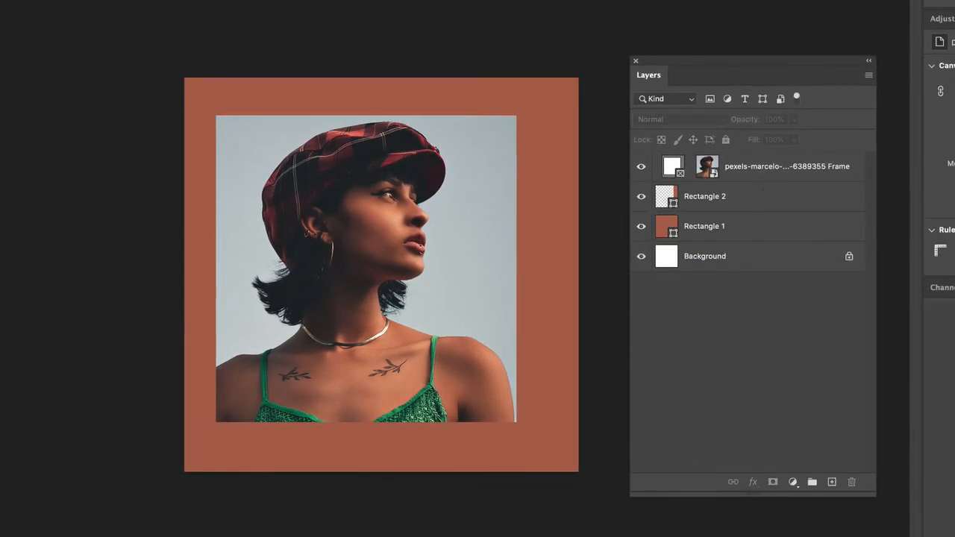
- Add the white text "live life to the", enlarge it and place it over the lower part of the portrait
left_click(286, 449)
key("BackSpace")
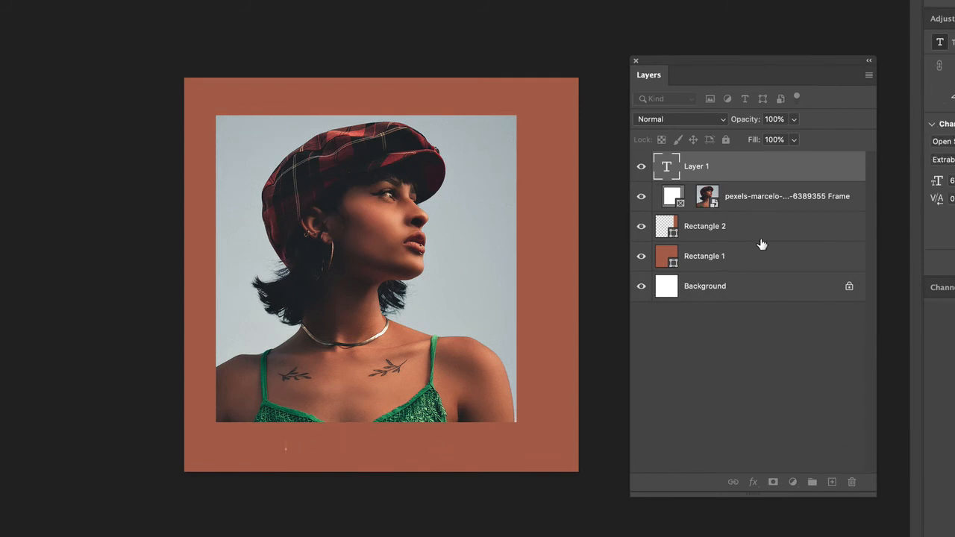
type("live life to the")
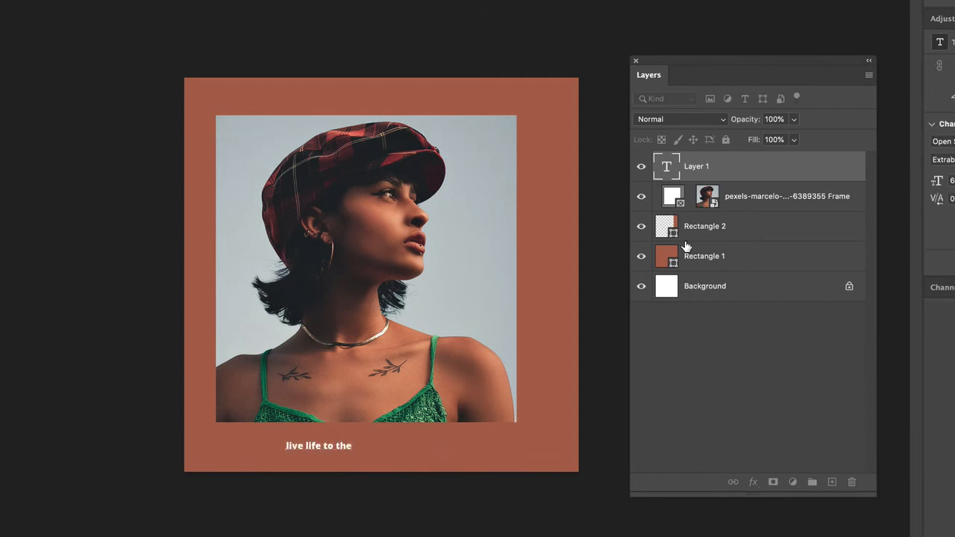
left_click_drag(411, 438, 480, 363)
left_click_drag(390, 365, 390, 396)
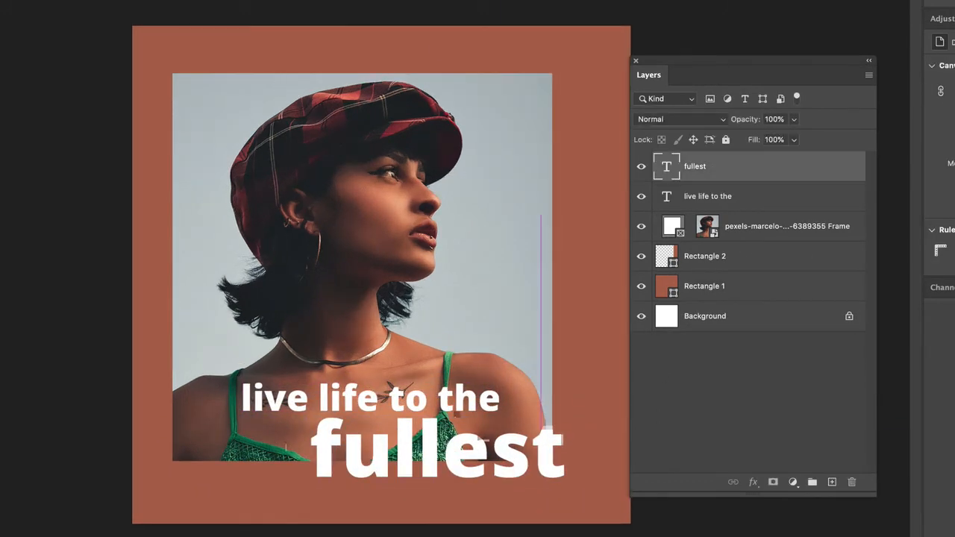
- Set the "fullest" and "live life to the" text to all caps and change the "live life to the" line to SemiBold
key("ctrl+t")
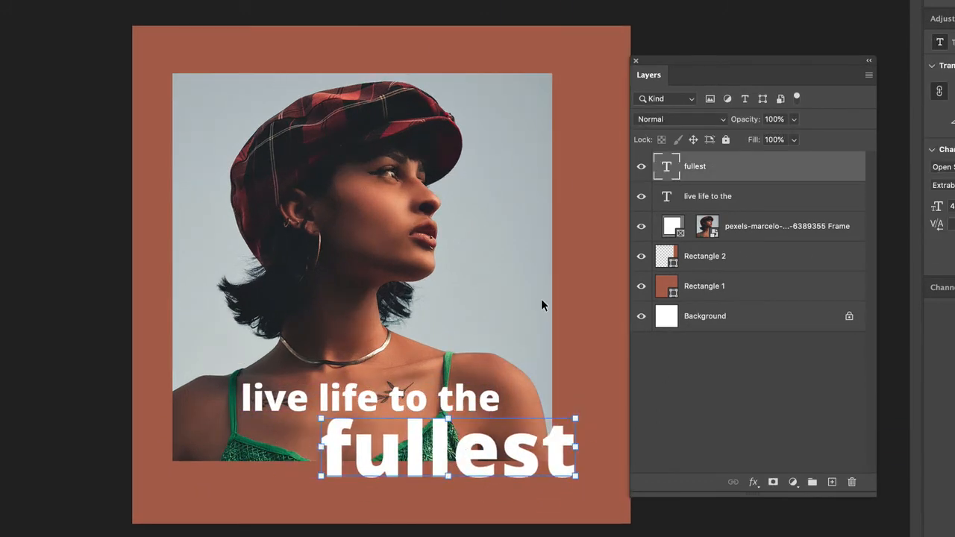
left_click(270, 399)
left_click(407, 458)
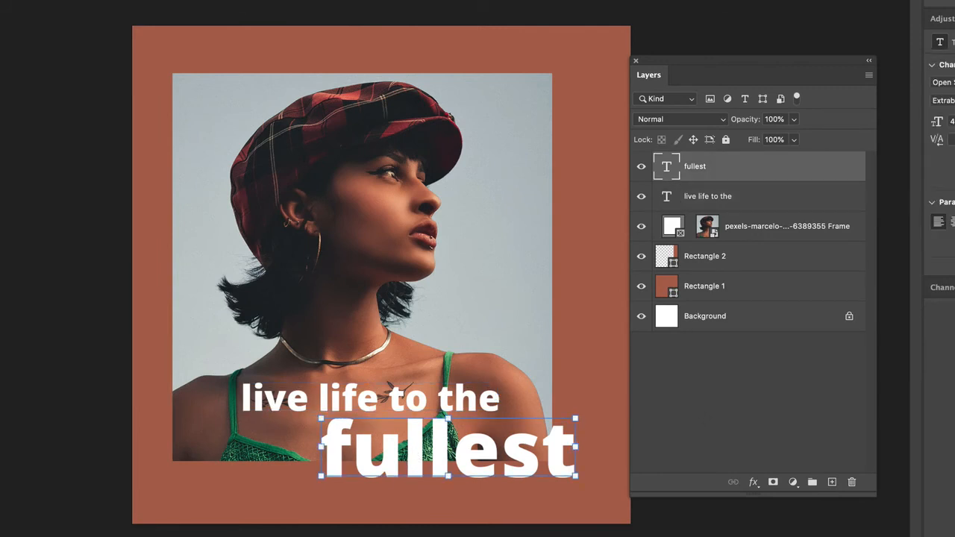
key("ctrl+shift+k")
left_click(411, 411)
key("ctrl+shift+k")
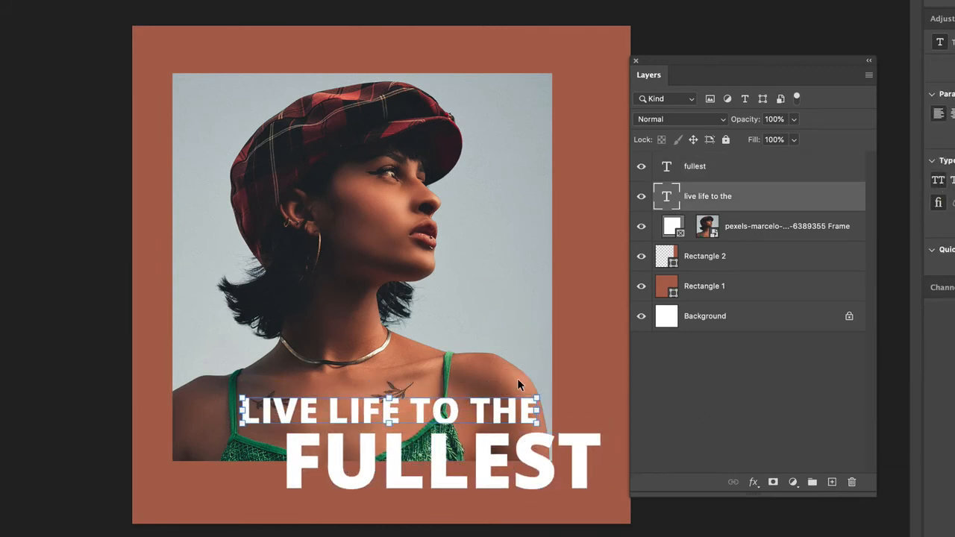
double_click(449, 411)
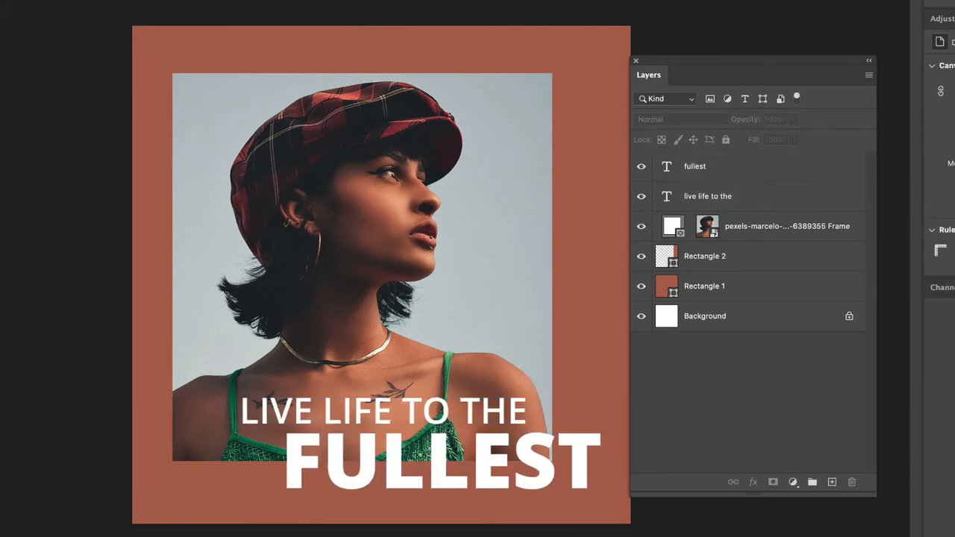
- Shift the "LIVE LIFE TO THE" and "FULLEST" text lines slightly left over the portrait
left_click_drag(449, 413, 440, 413)
left_click_drag(490, 459, 440, 461)
left_click_drag(325, 464, 360, 465)
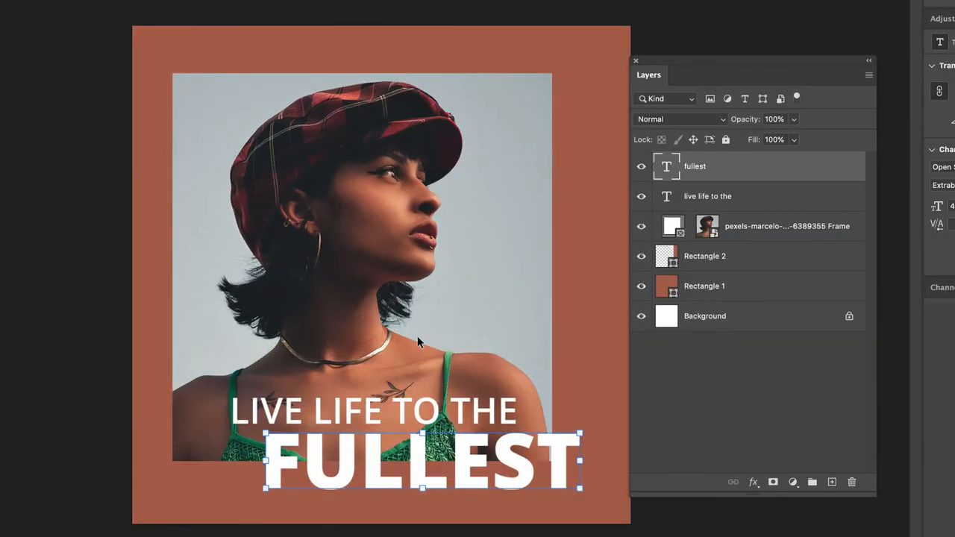
left_click(79, 306)
- Widen the letter spacing of "LIVE LIFE TO THE" and move the line left so it sits above "FULLEST"
left_click(381, 413)
left_click_drag(229, 392, 281, 397)
left_click_drag(367, 415, 294, 414)
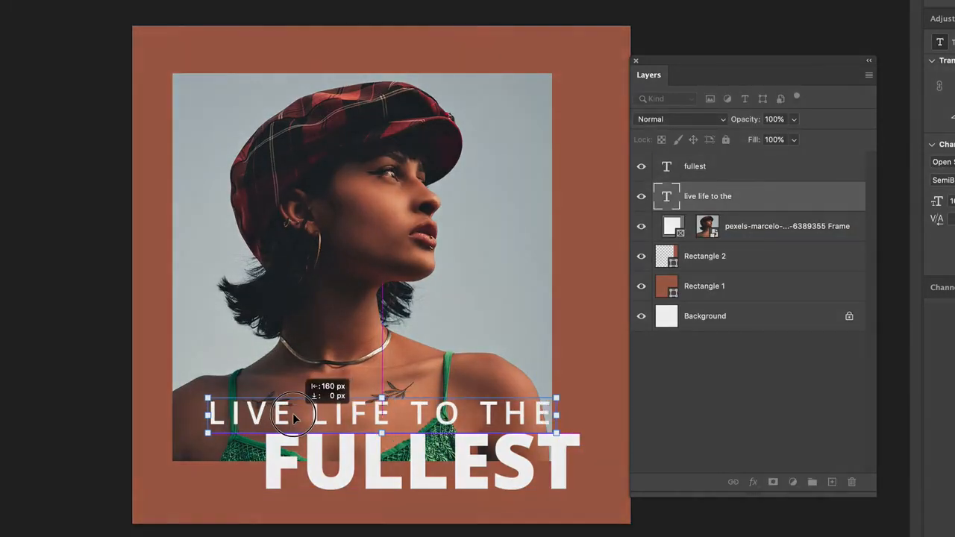
left_click_drag(294, 415, 289, 415)
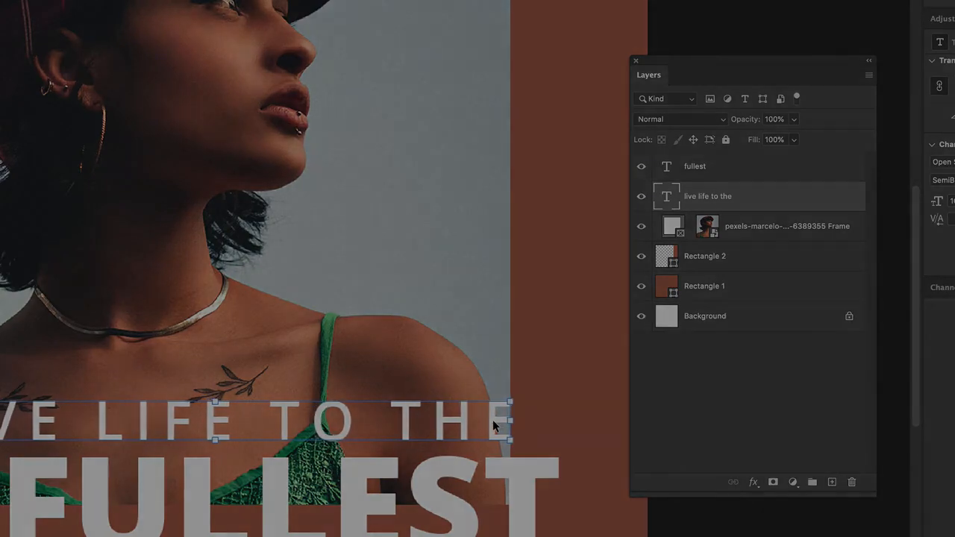
left_click_drag(492, 419, 473, 414)
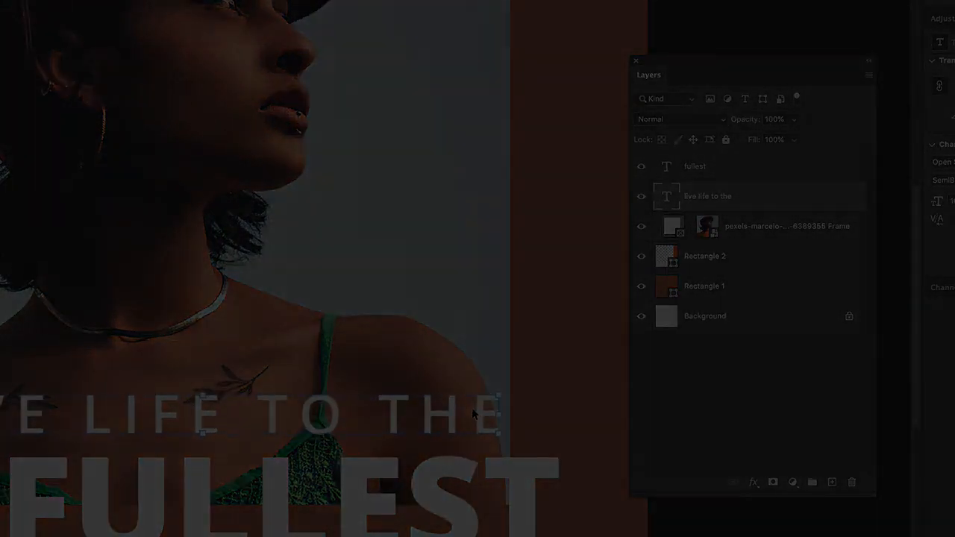